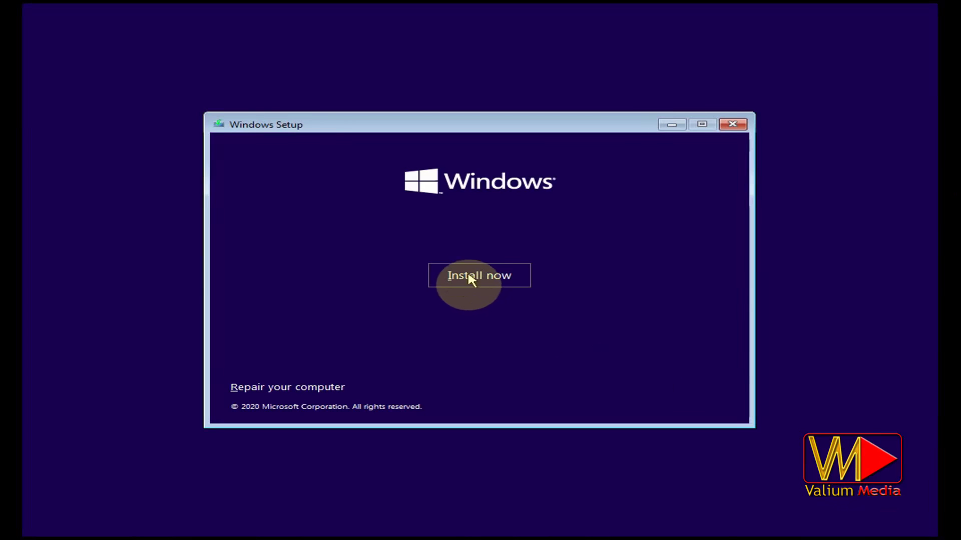
Begin a custom Windows 10 Pro installation without a product key, accepting the licence terms.
left_click(458, 276)
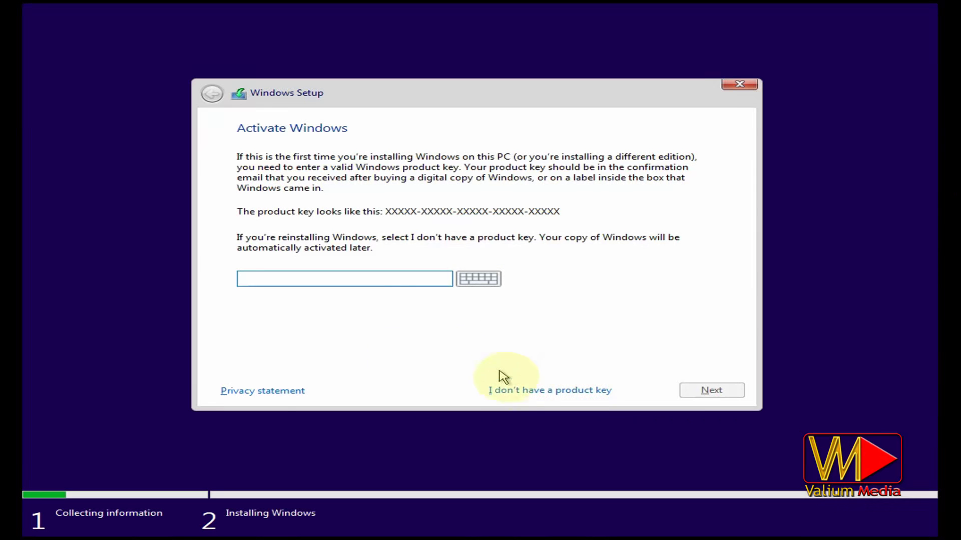
left_click(503, 390)
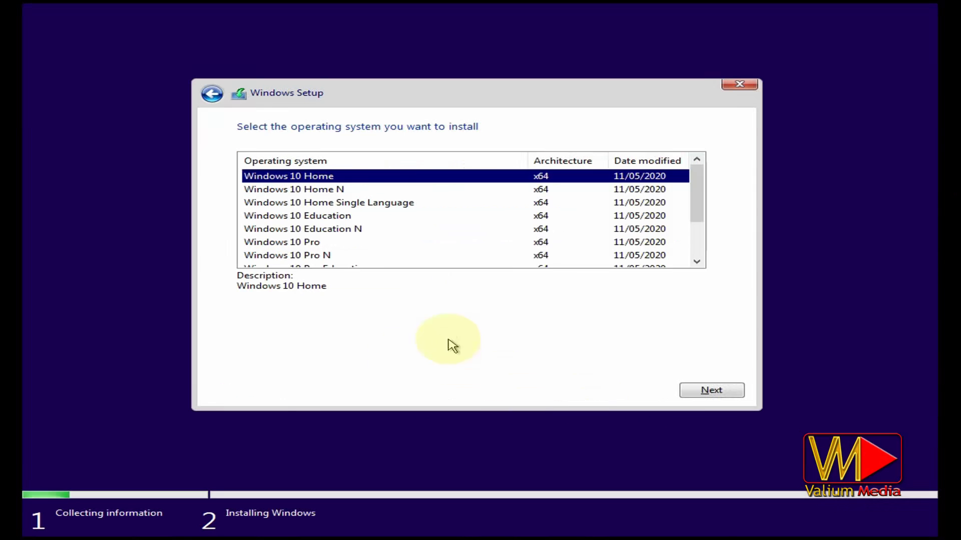
left_click(297, 243)
left_click(710, 390)
left_click(320, 358)
left_click(710, 390)
left_click(369, 276)
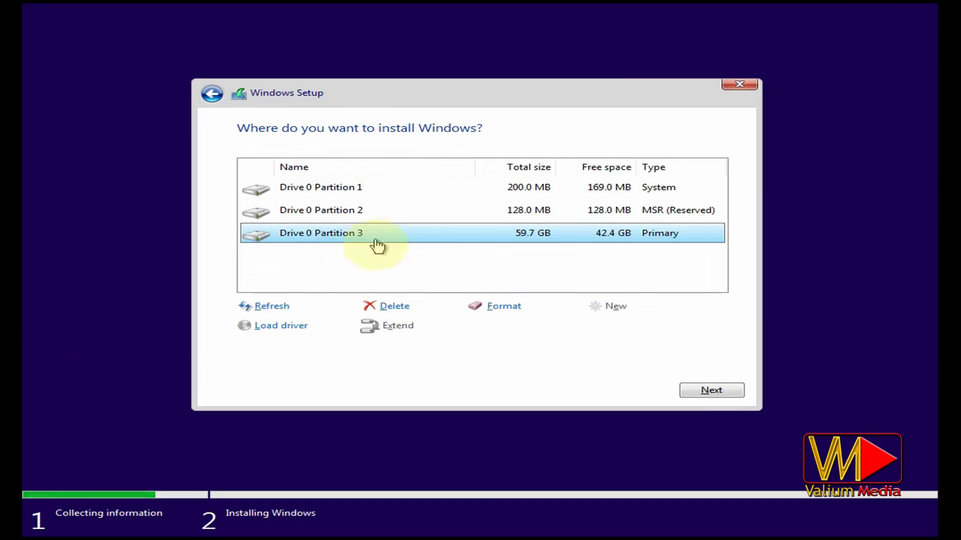
Format and delete Partition 3, then create a new partition in the 59.7 GB unallocated space.
left_click(502, 313)
left_click(606, 328)
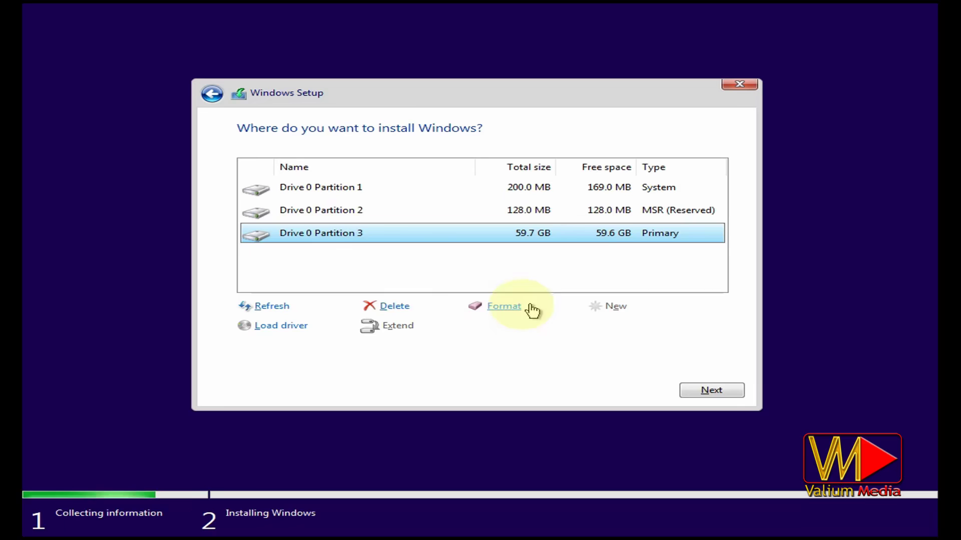
left_click(393, 309)
left_click(600, 327)
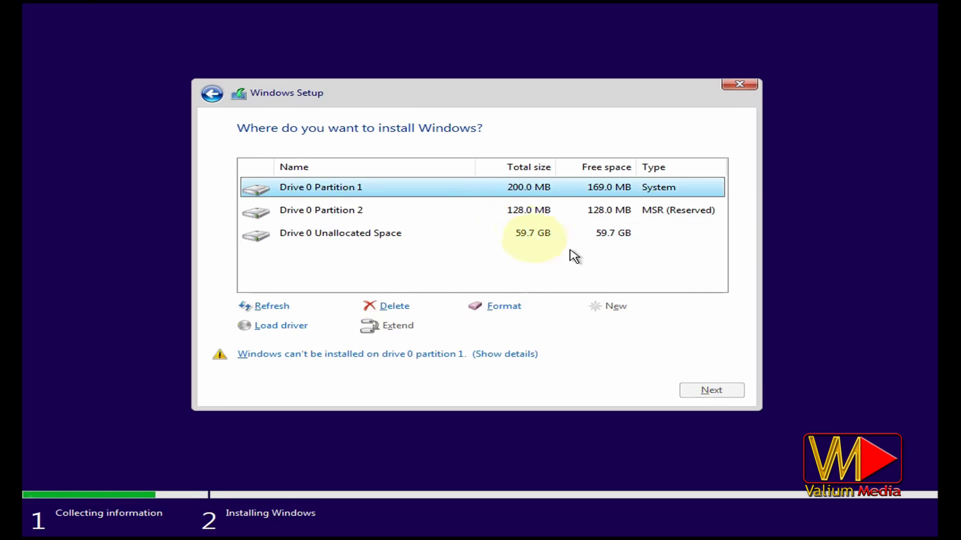
left_click(525, 245)
left_click(615, 306)
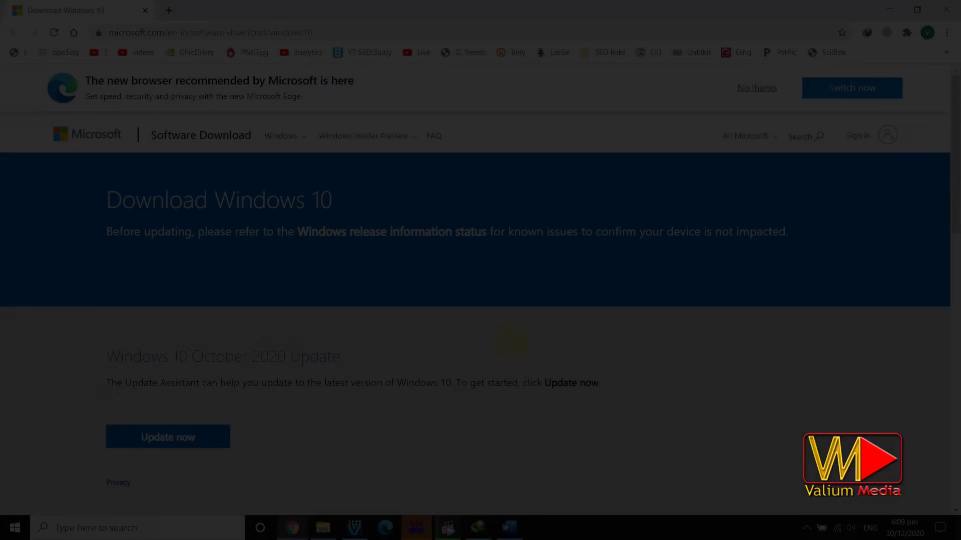
scroll(510, 340, "down", 6)
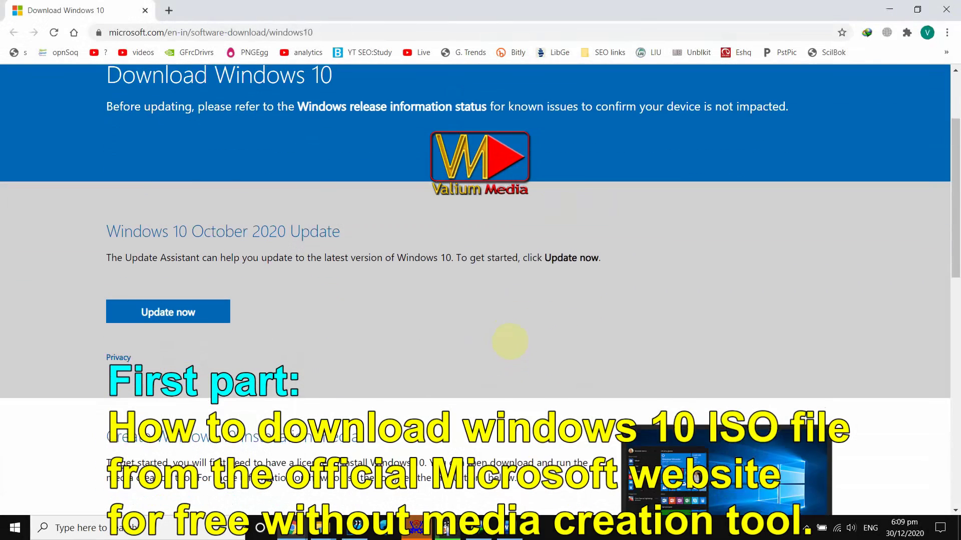
scroll(509, 342, "down", 9)
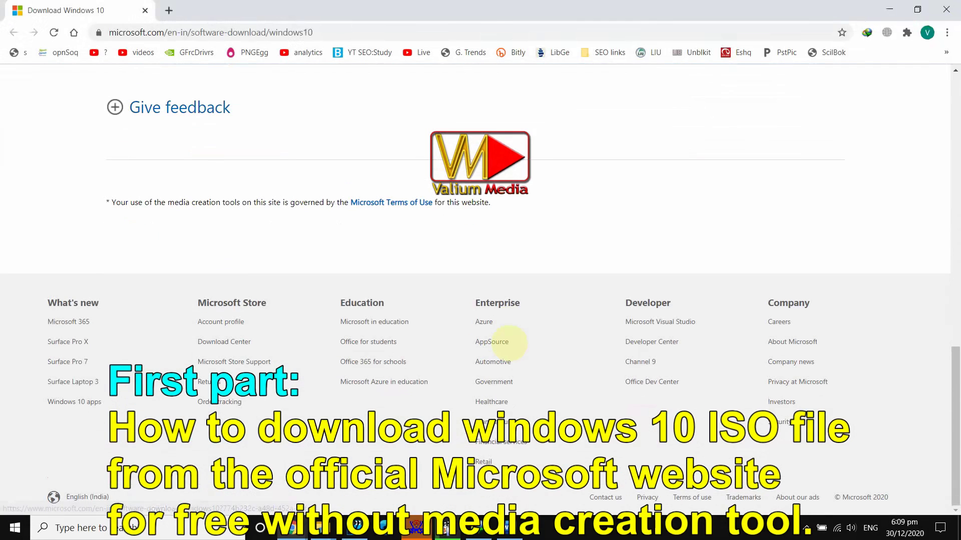
scroll(508, 342, "up", 7)
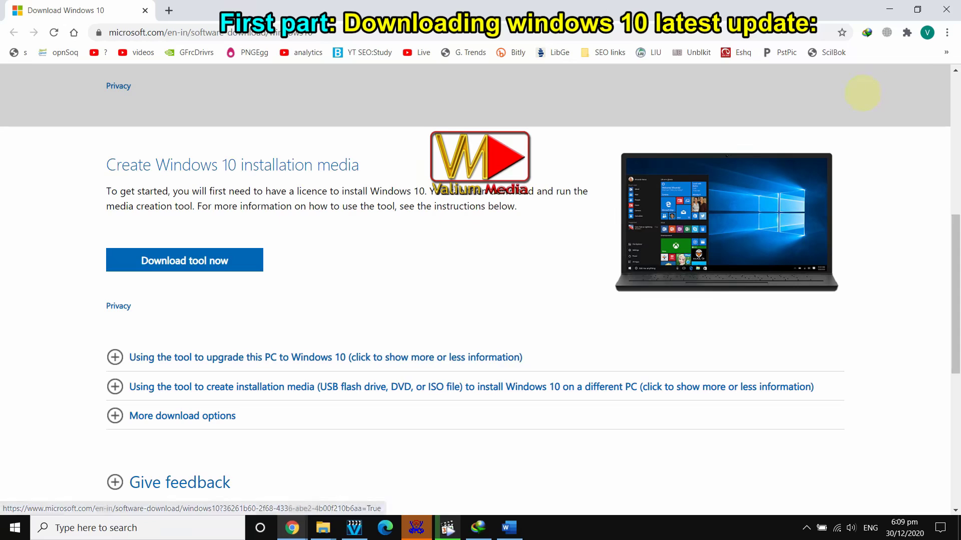
Open Chrome's Developer Tools with the Network conditions panel showing.
left_click(947, 33)
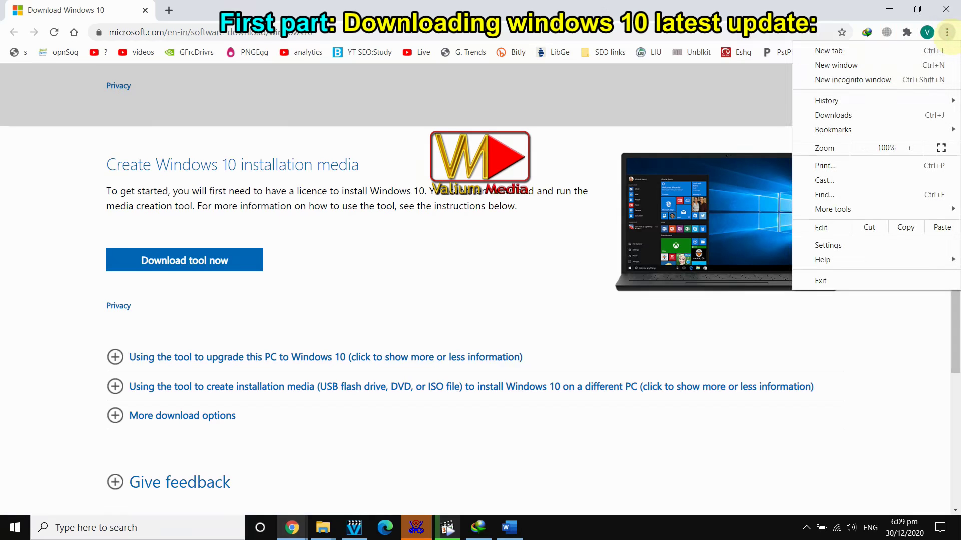
mouse_move(841, 209)
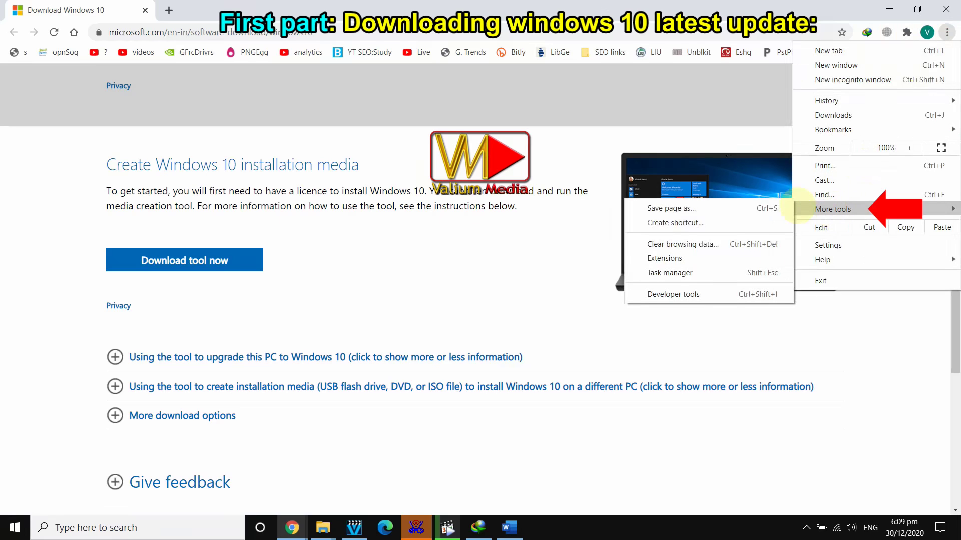
left_click(661, 294)
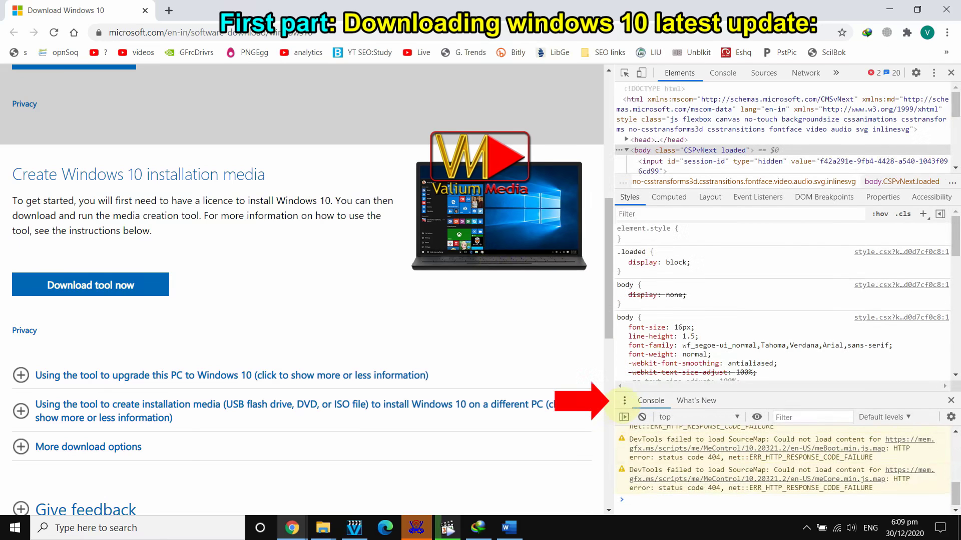
left_click(624, 400)
mouse_move(620, 400)
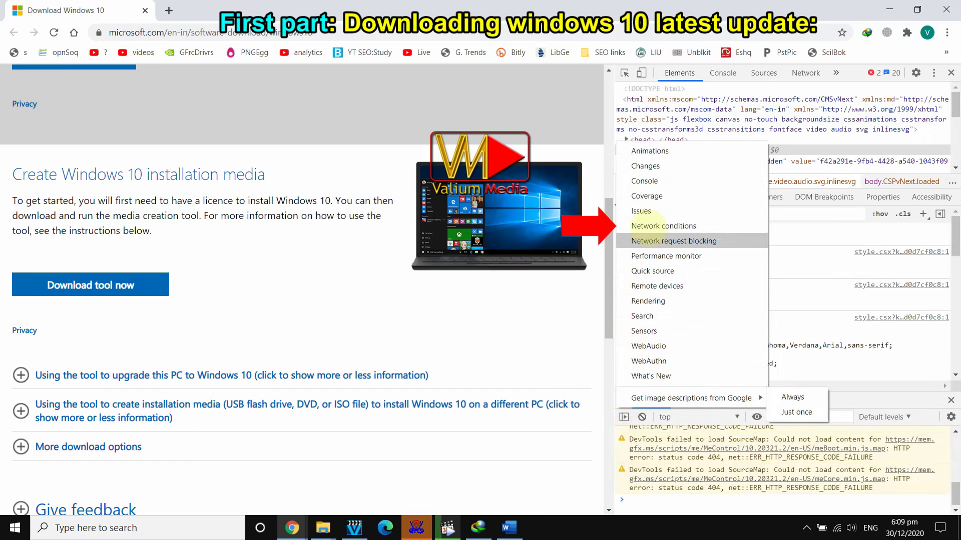
left_click(649, 226)
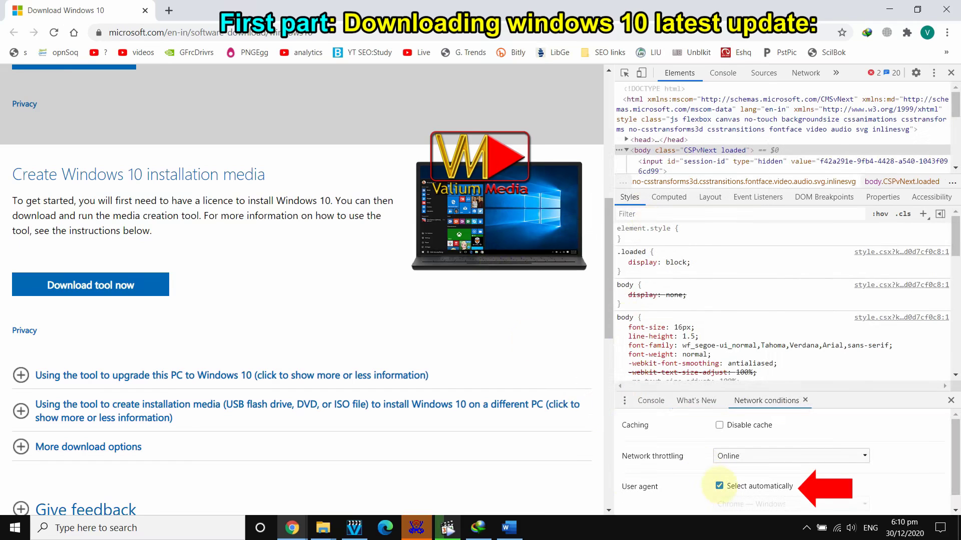
Replace automatic user-agent selection with Chrome — Android Mobile and reload the page.
left_click(719, 486)
left_click(760, 504)
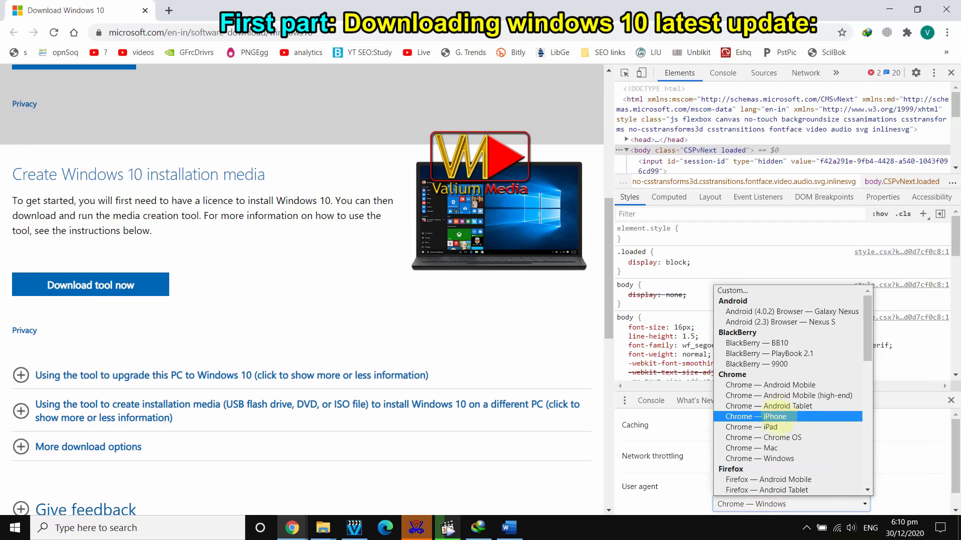
left_click(754, 386)
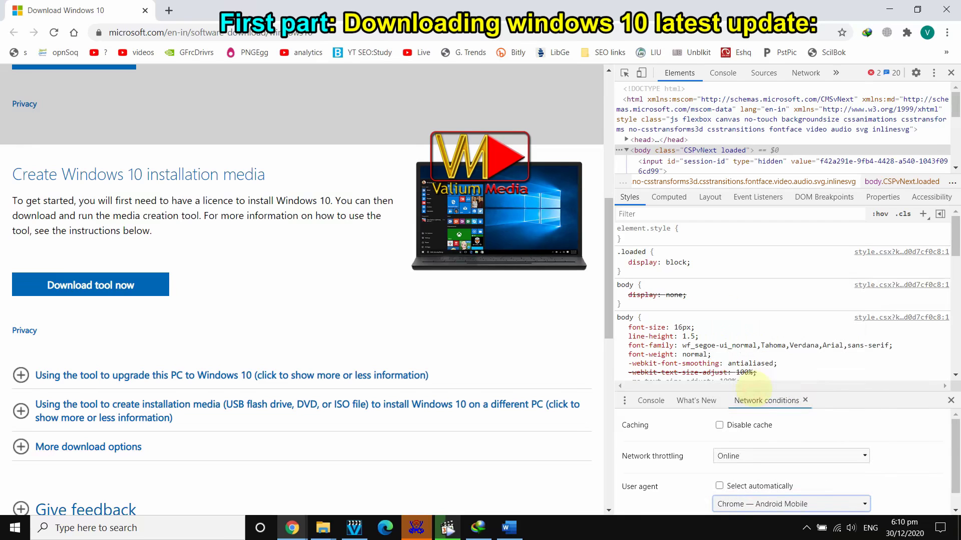
left_click(54, 32)
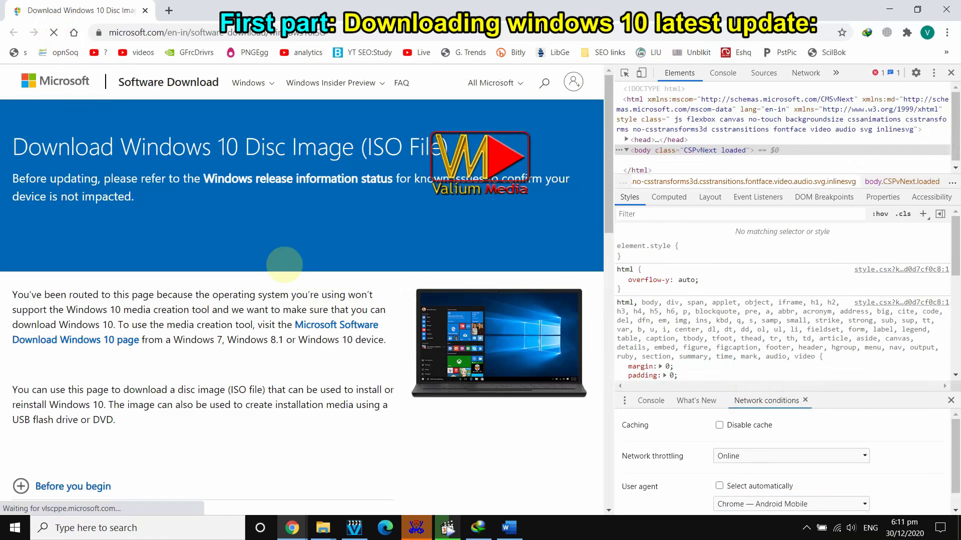
Select and confirm Windows 10 as the edition to download.
scroll(288, 345, "down", 3)
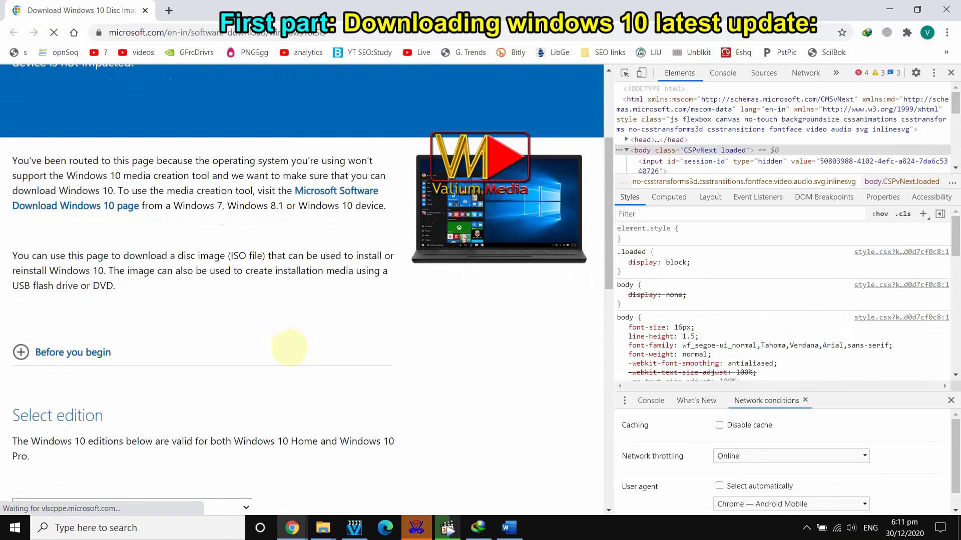
scroll(289, 347, "down", 2)
scroll(289, 345, "down", 2)
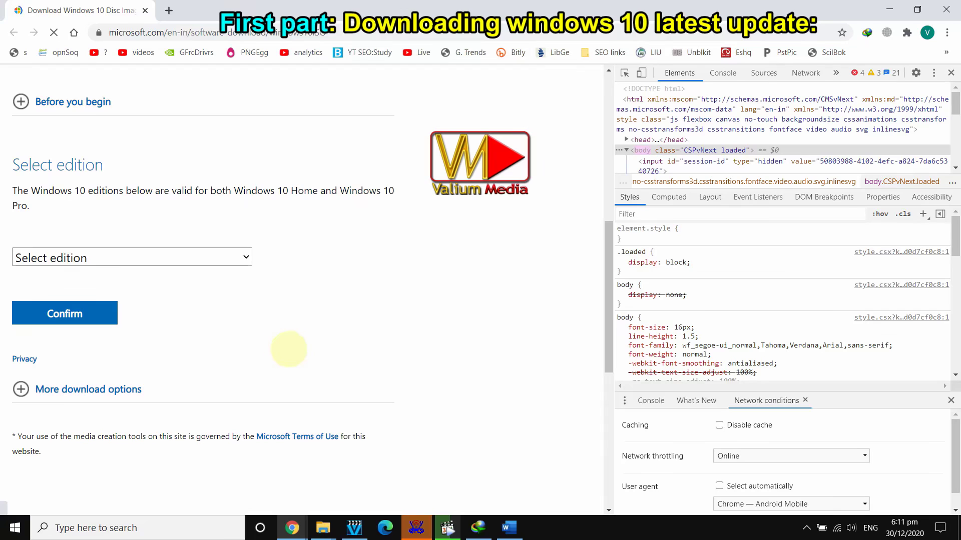
left_click(248, 258)
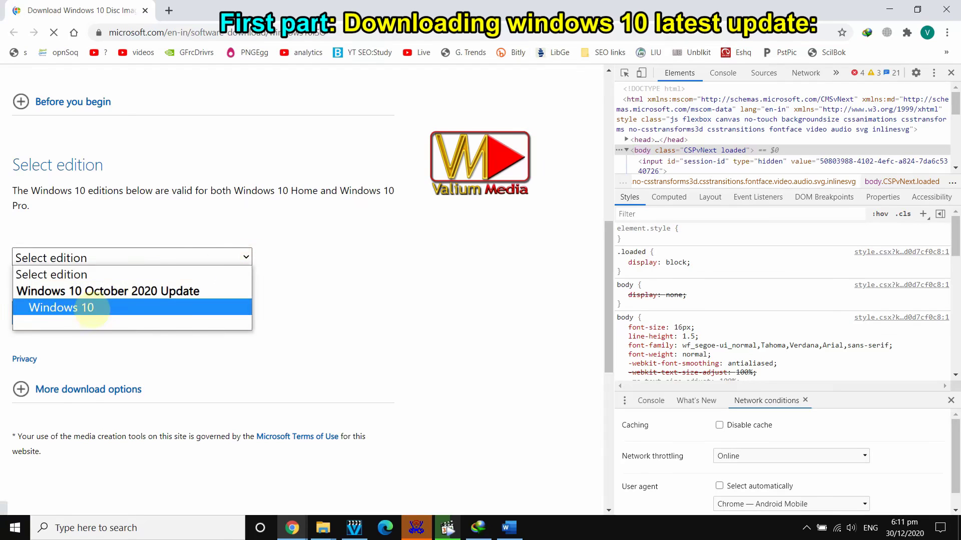
left_click(78, 306)
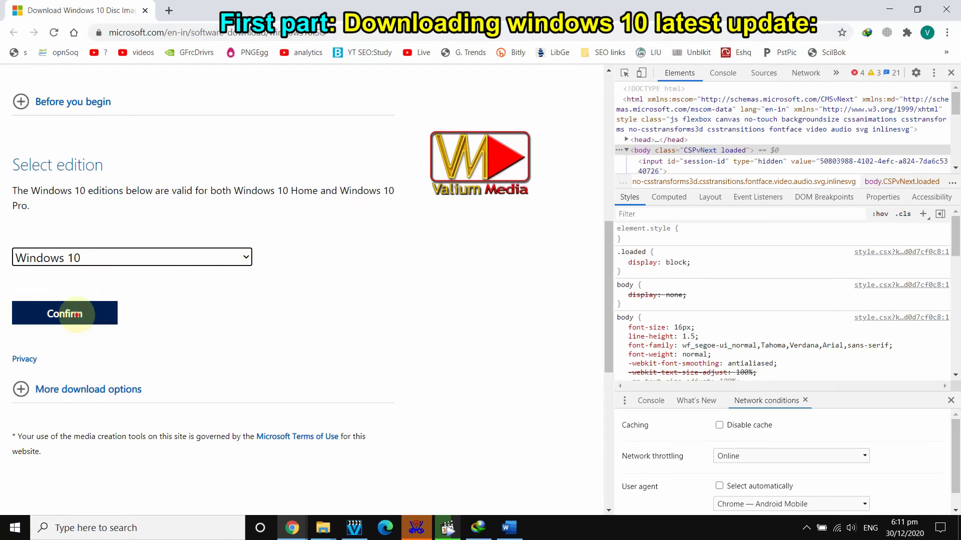
left_click(77, 314)
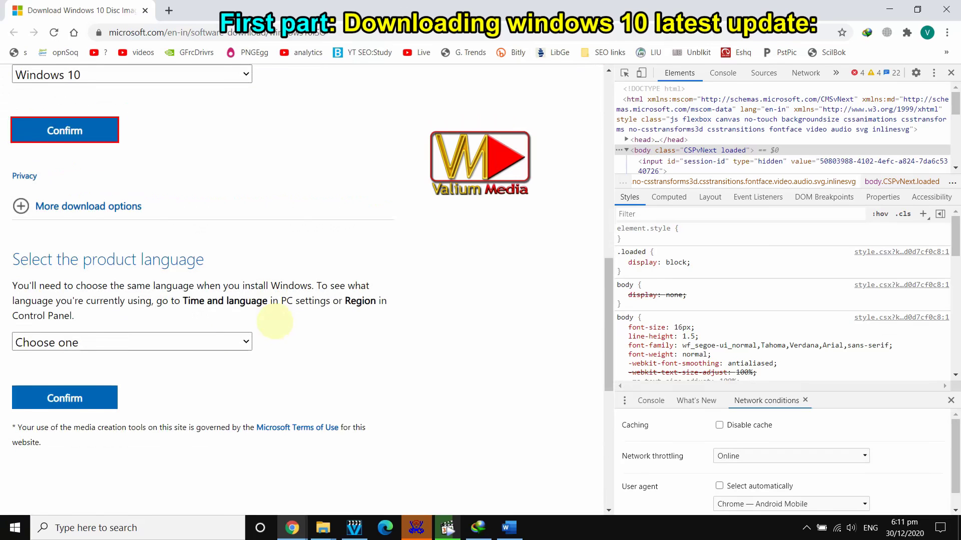
Choose and confirm English International, then request the 64-bit ISO download.
left_click(245, 342)
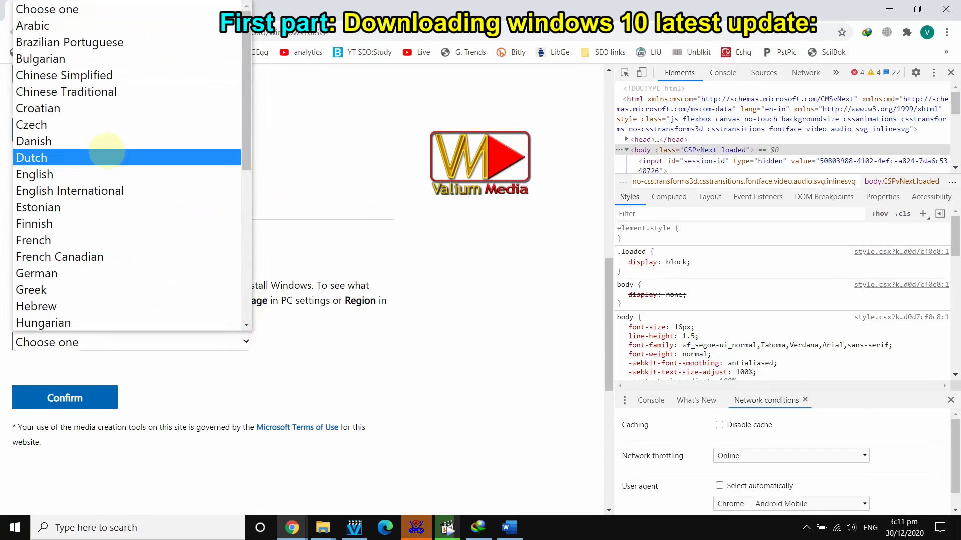
left_click(111, 191)
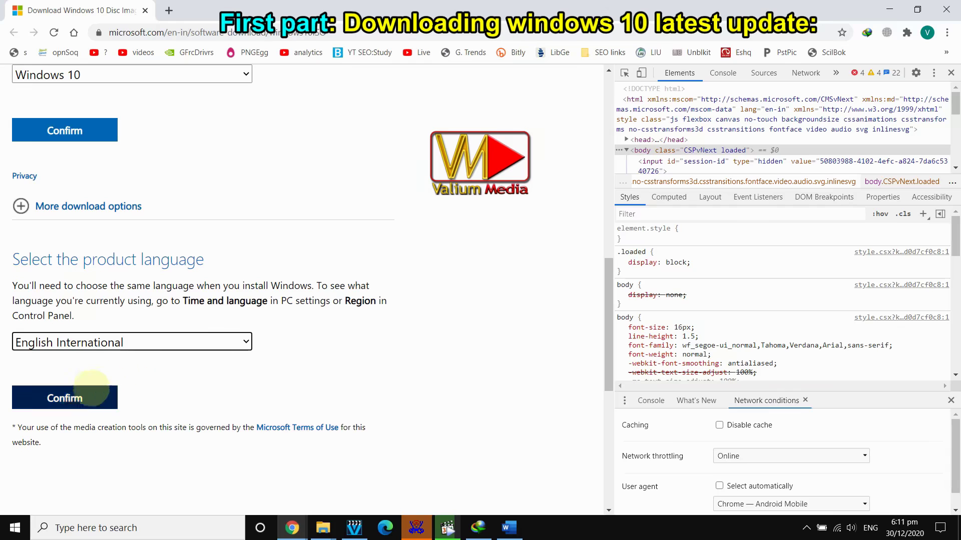
left_click(77, 398)
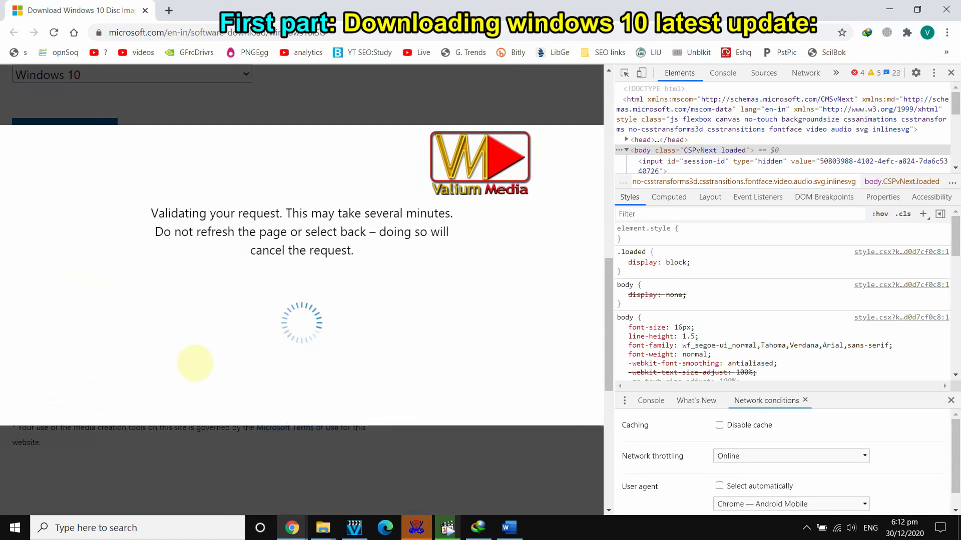
left_click(110, 231)
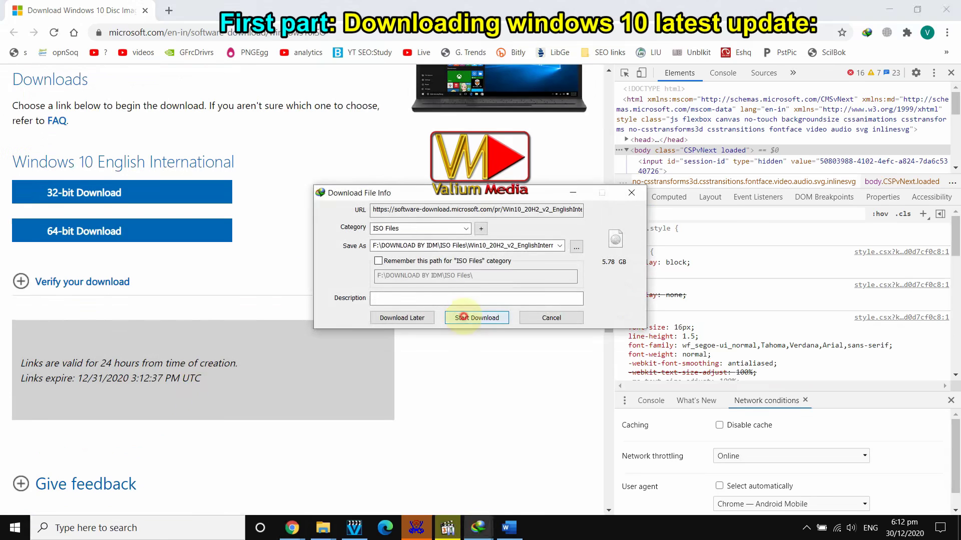
left_click(476, 317)
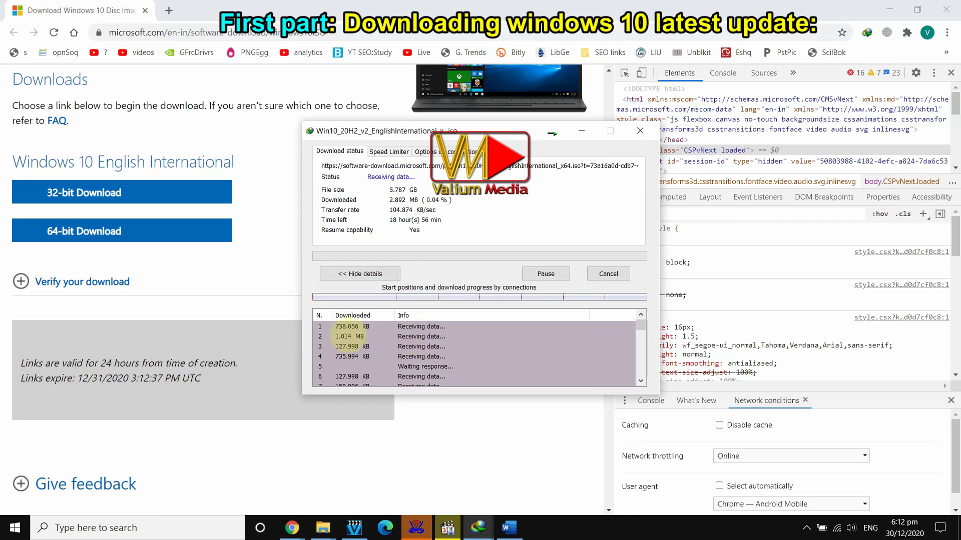
Bring the download page back and highlight the note about link validity.
left_click(249, 336)
left_click_drag(19, 364, 223, 364)
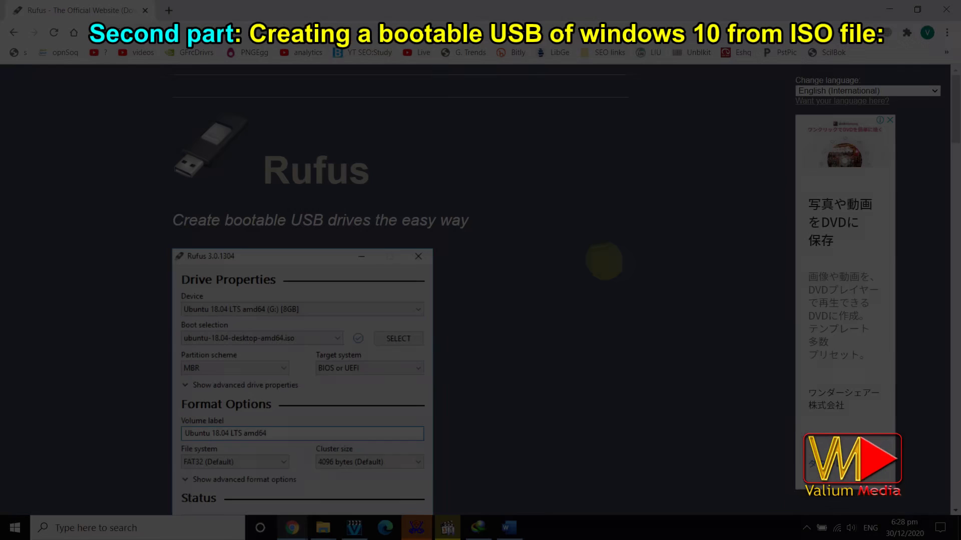
scroll(604, 258, "down", 10)
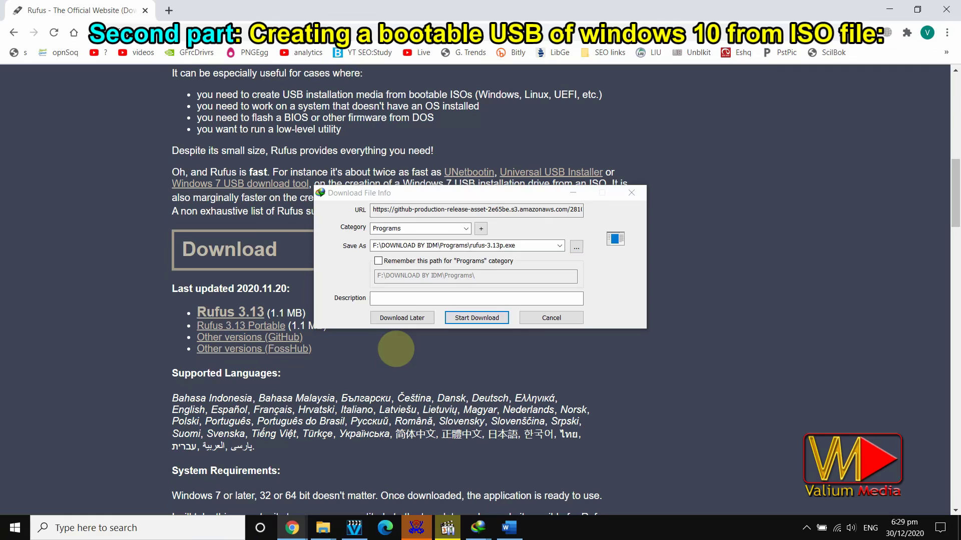
Download and launch Rufus 3.13, allow it device changes, and decline online update checks.
left_click(473, 316)
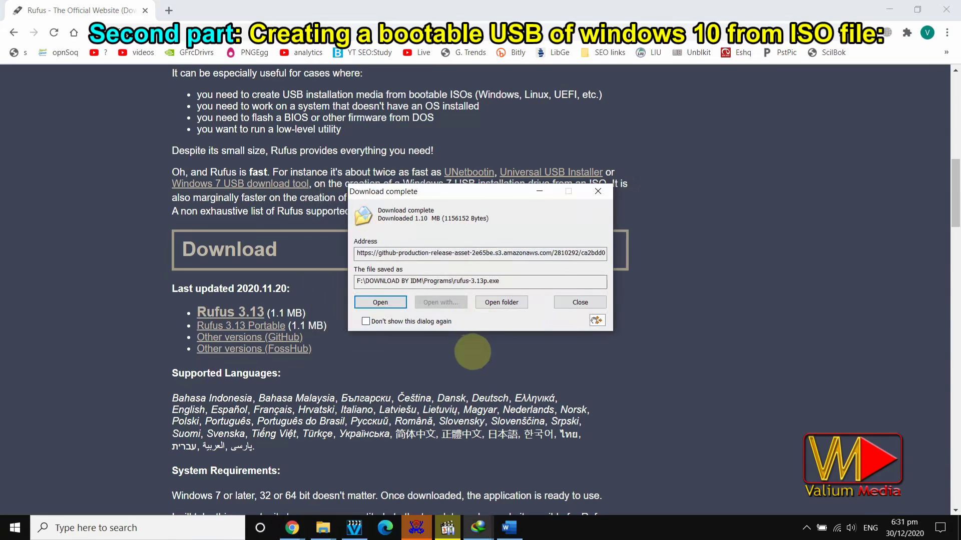
left_click(392, 301)
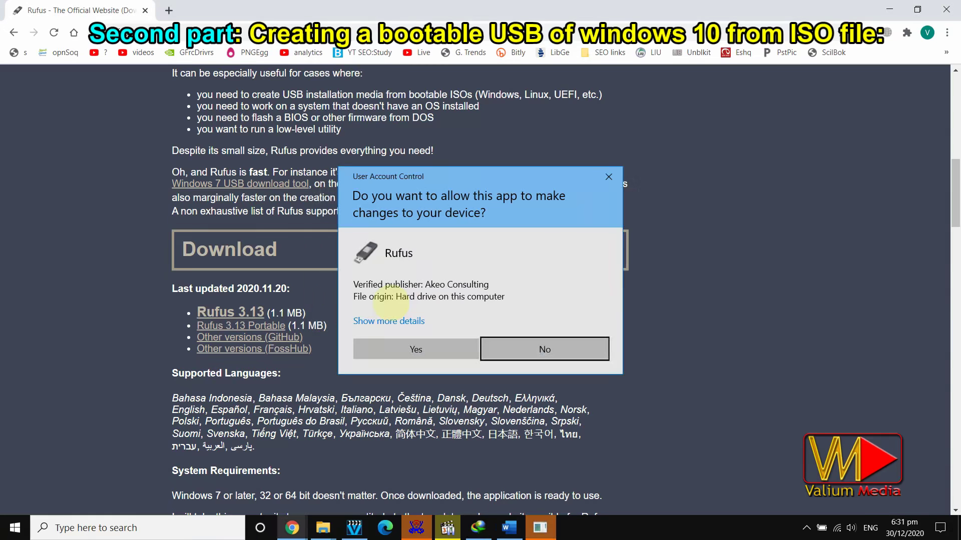
left_click(414, 349)
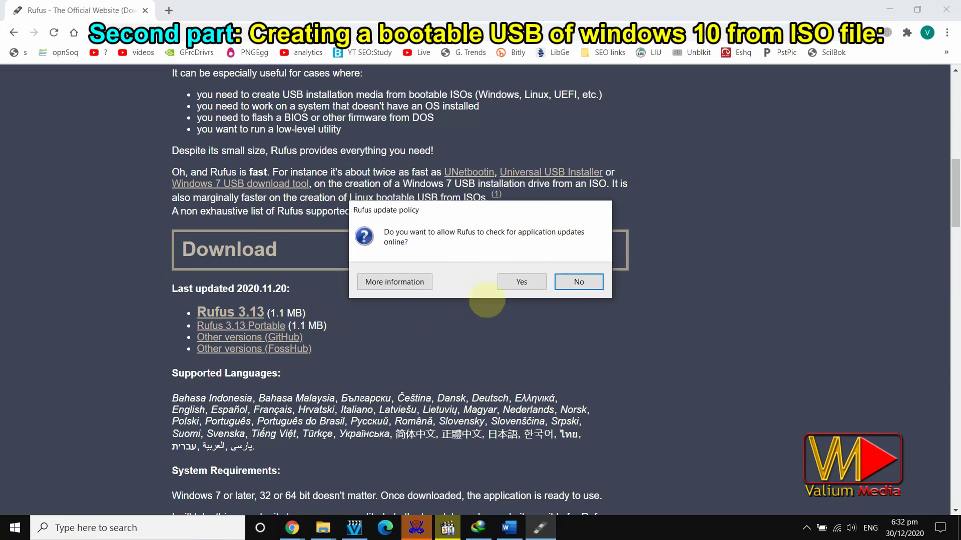
left_click(569, 290)
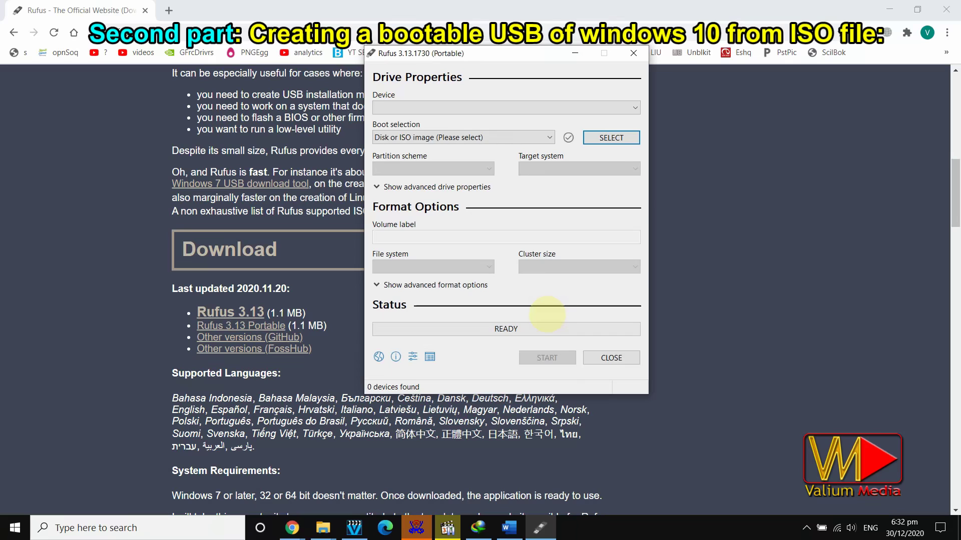
Open File Explorer at This PC, then return to the Rufus window.
left_click(15, 528)
left_click(231, 176)
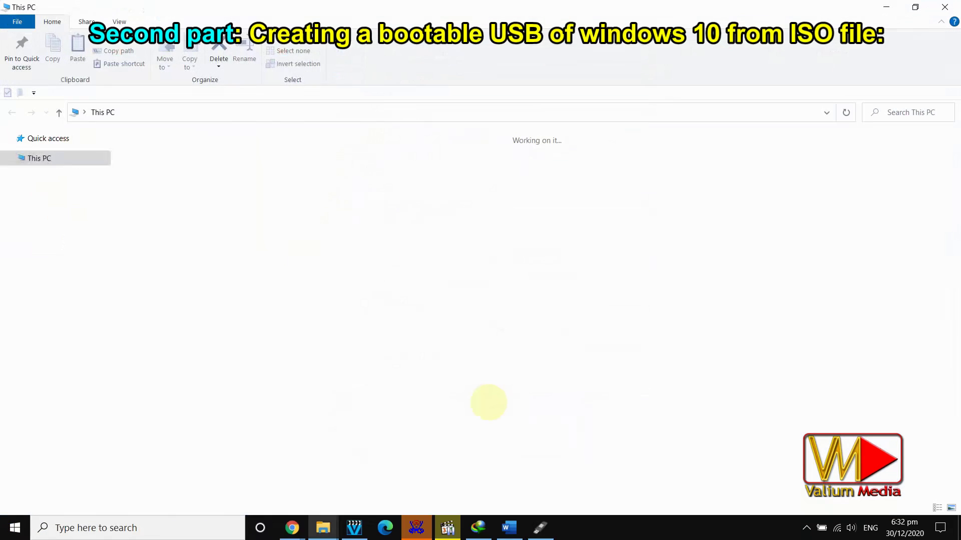
left_click(539, 528)
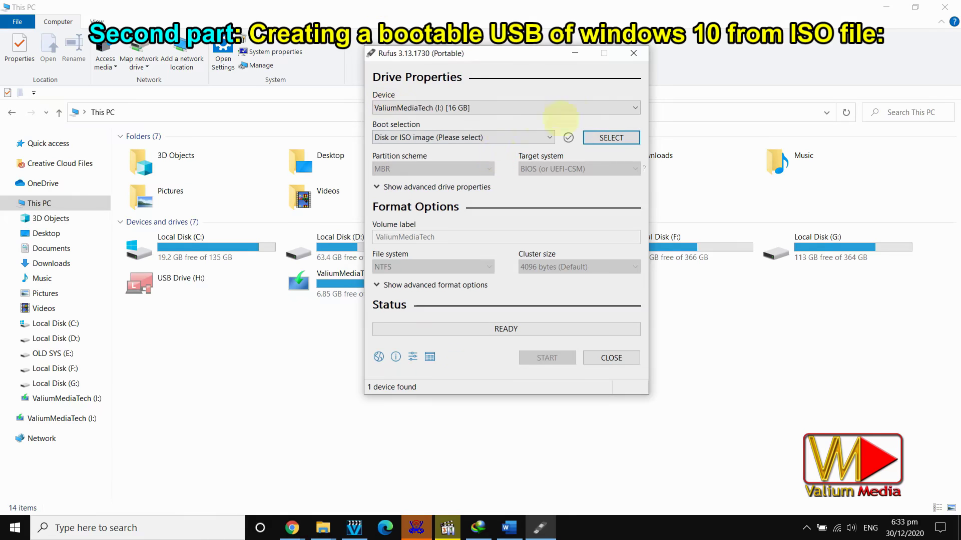
Select the 16 GB ValiumMediaTech (I:) drive in Rufus and browse for a disk image.
left_click(623, 107)
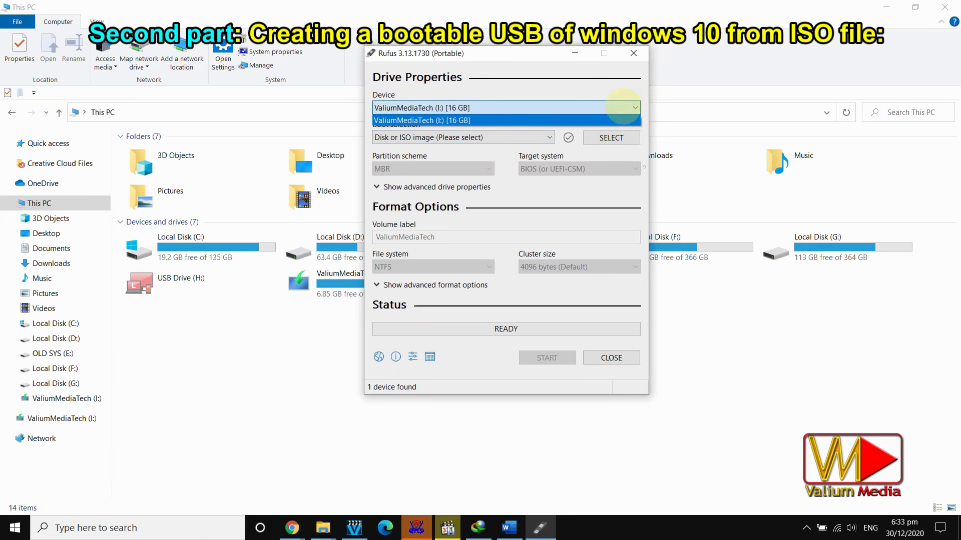
left_click(447, 120)
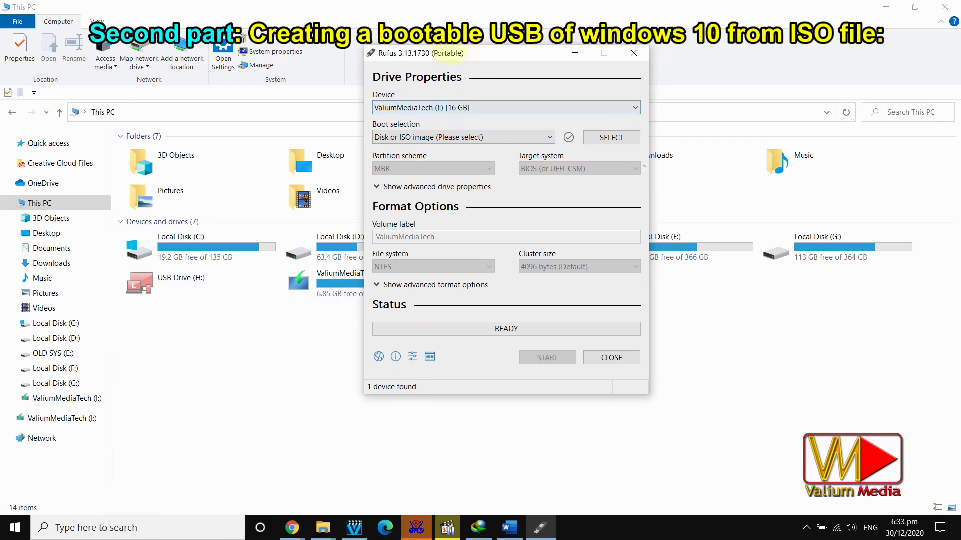
left_click(620, 137)
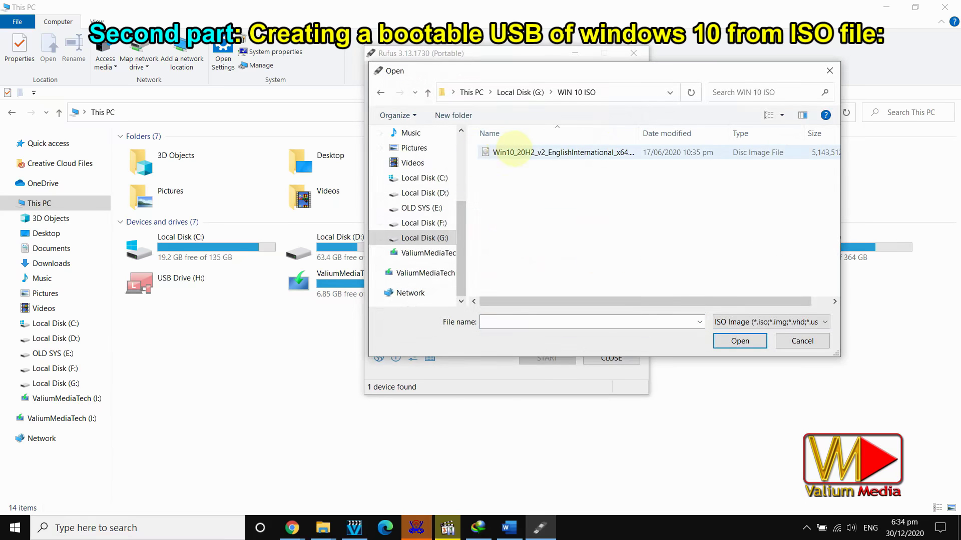
Load Win10_20H2_v2_EnglishInternational_x64.iso, set the partition scheme to MBR, and start writing.
double_click(513, 152)
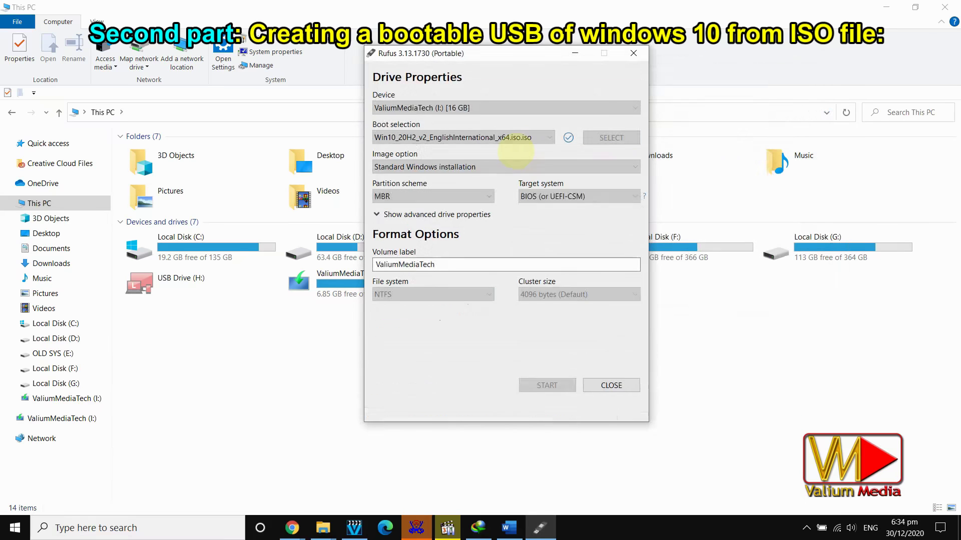
left_click(487, 196)
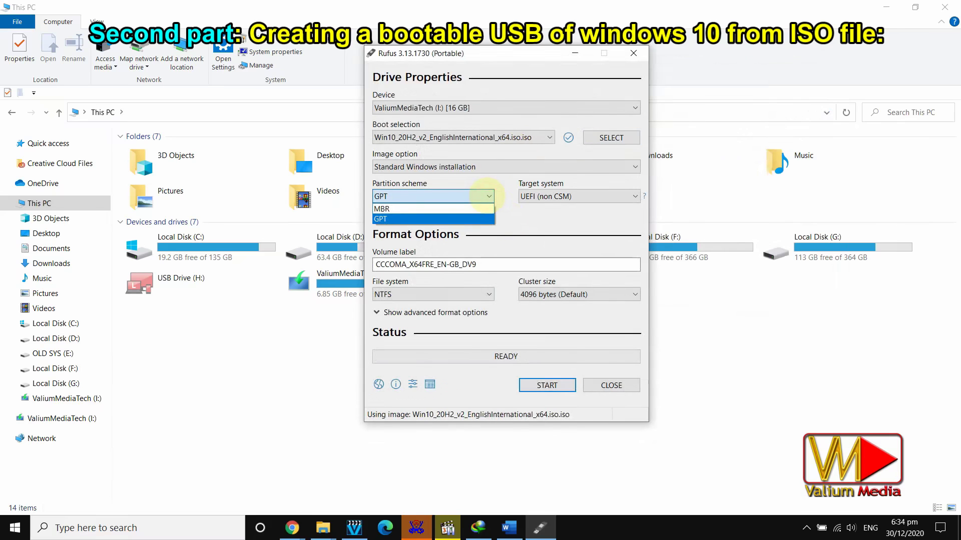
left_click(476, 209)
left_click(471, 218)
left_click(486, 196)
left_click(440, 207)
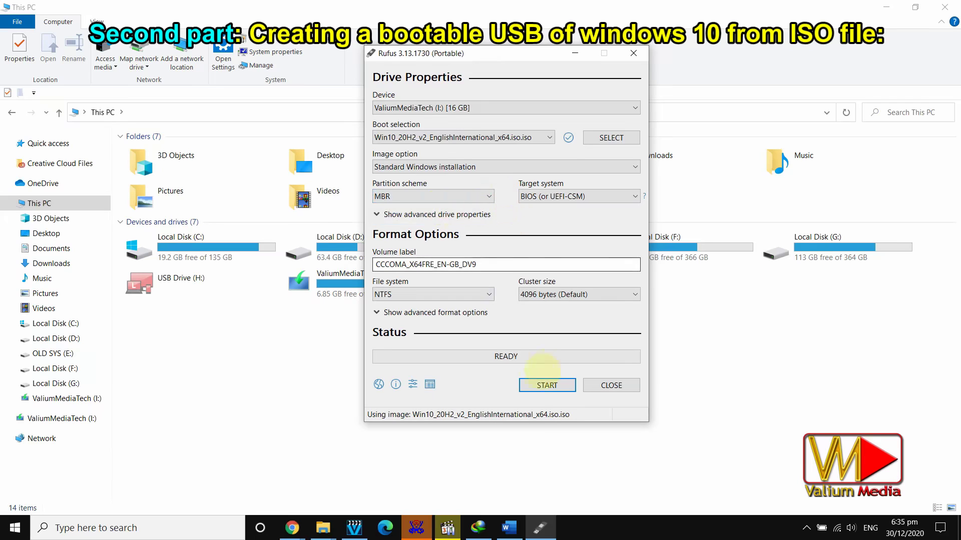
left_click(532, 385)
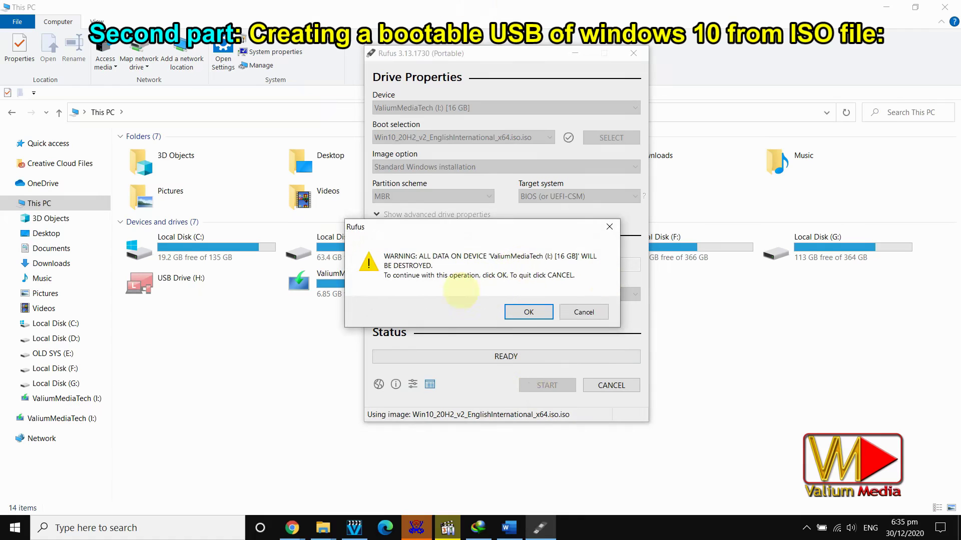
Confirm erasing the USB drive, then close Rufus once the write finishes.
left_click(529, 312)
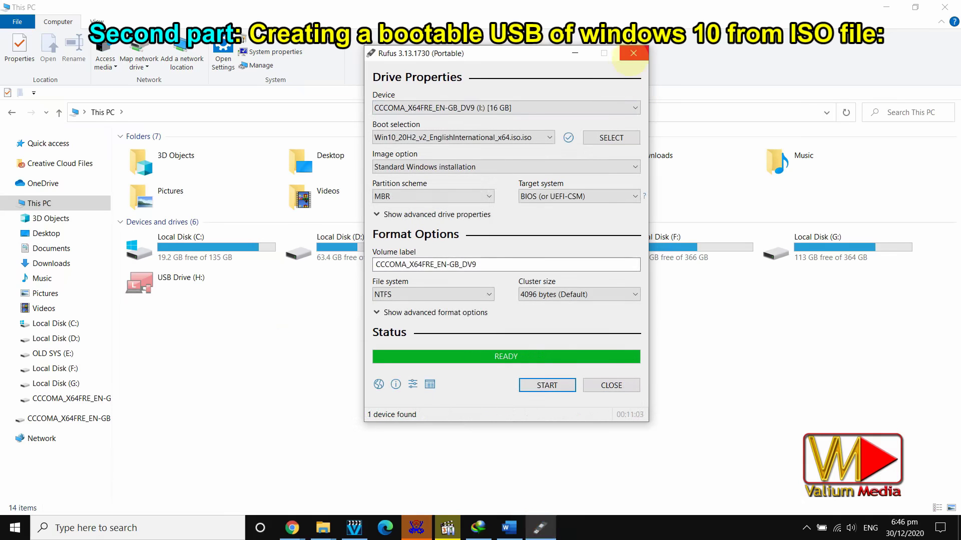
left_click(633, 53)
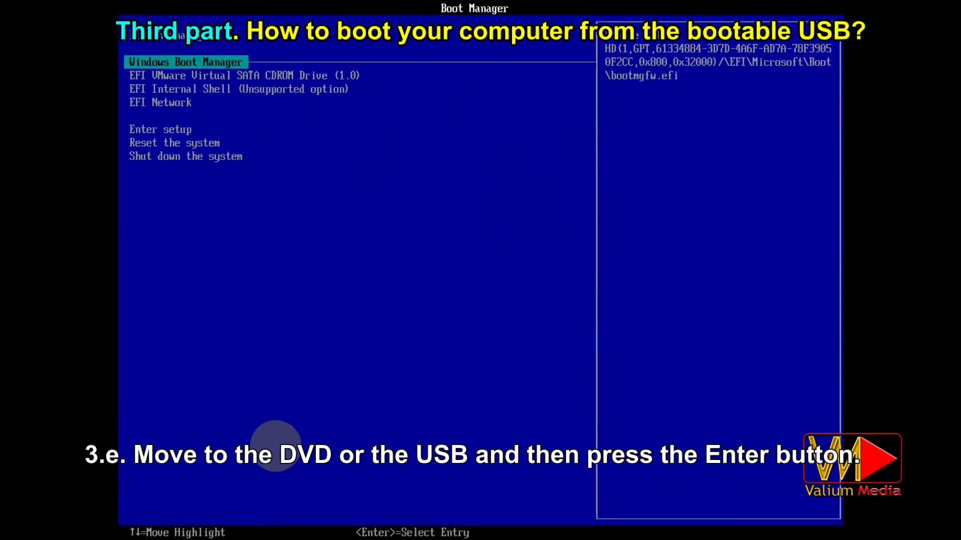
Boot from the CDROM installation media and start the Windows installer.
key("Down")
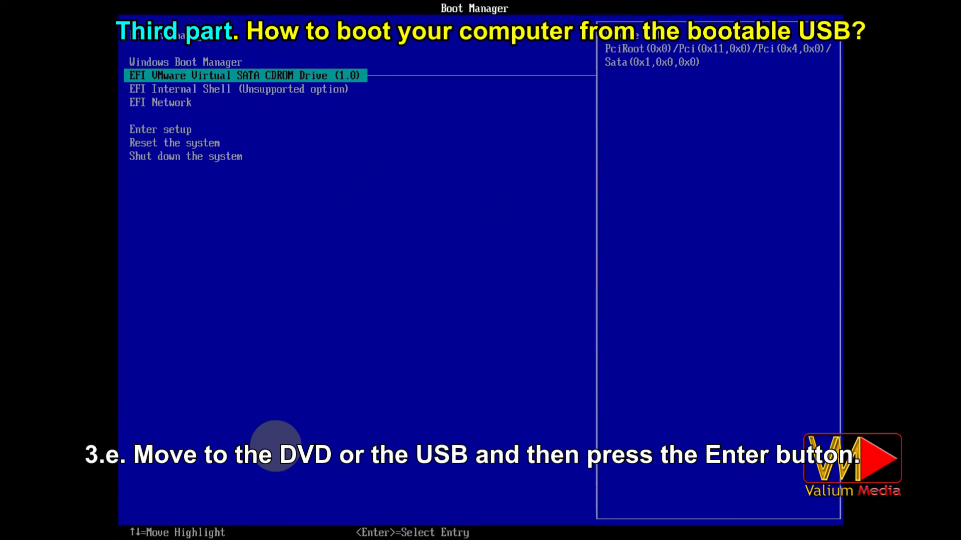
key("Return")
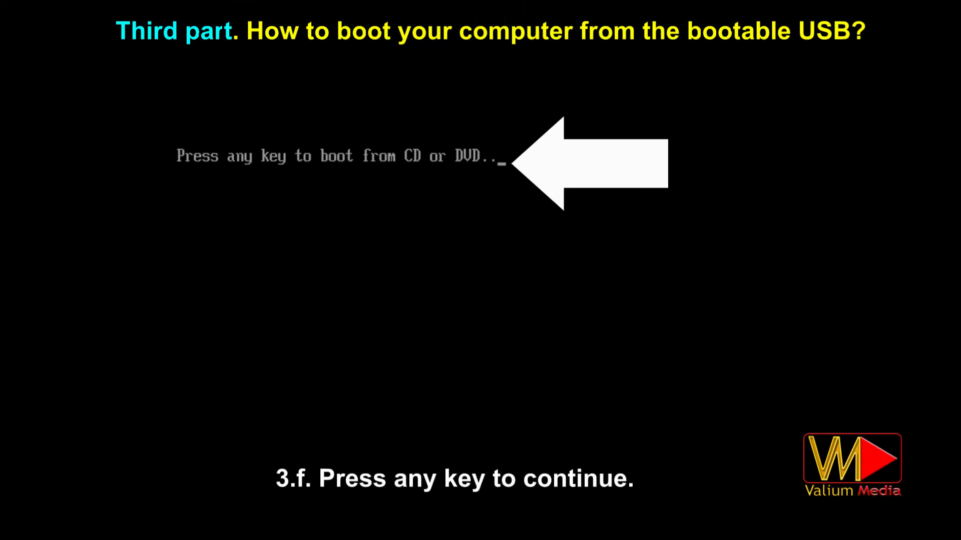
key("Return")
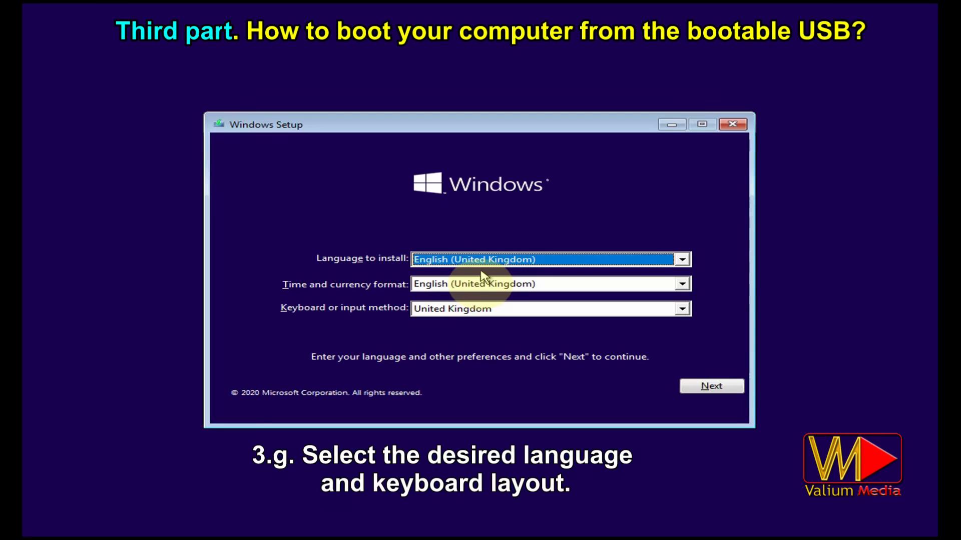
Set the keyboard layout to US and continue past the language page.
left_click(480, 308)
scroll(502, 373, "down", 1)
left_click(480, 367)
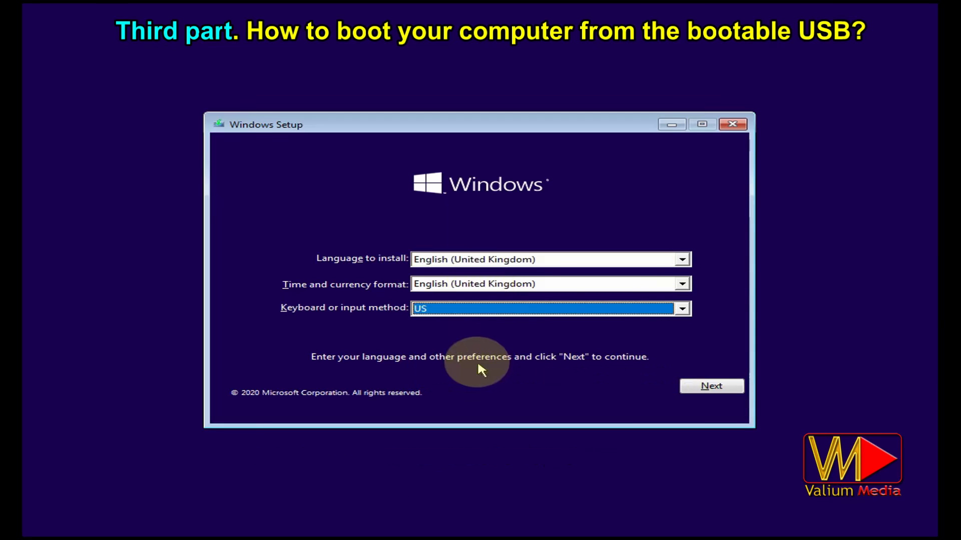
left_click(711, 388)
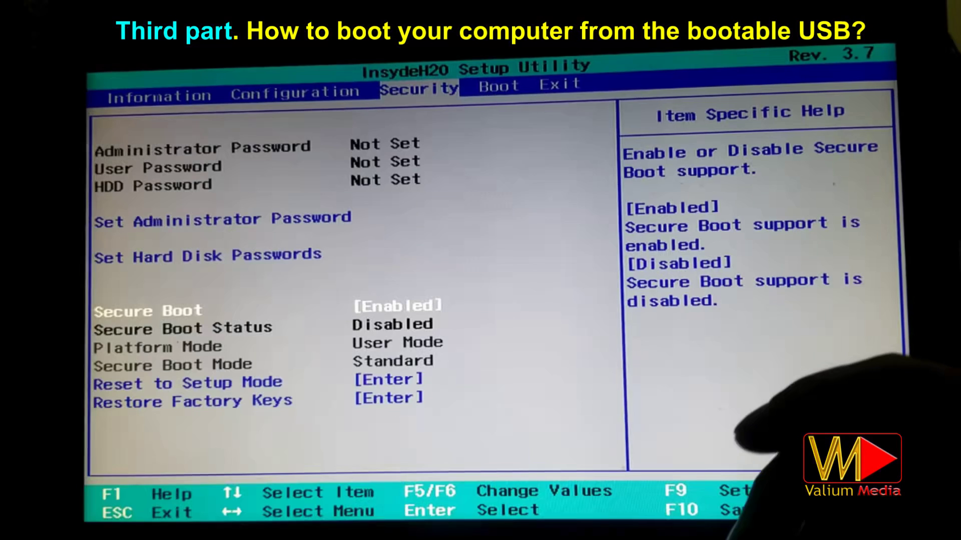
key("Return")
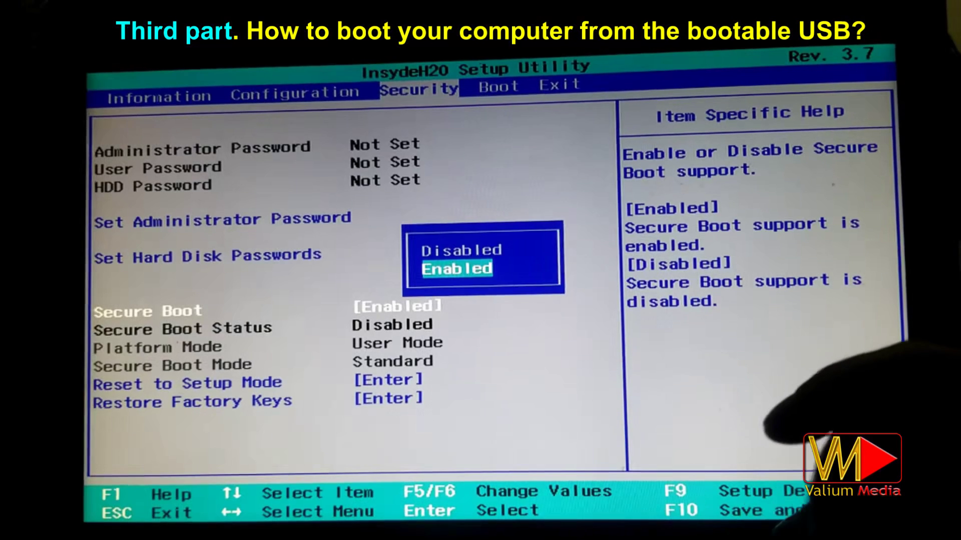
Set Secure Boot to Disabled and leave USB Boot Enabled.
key("Up")
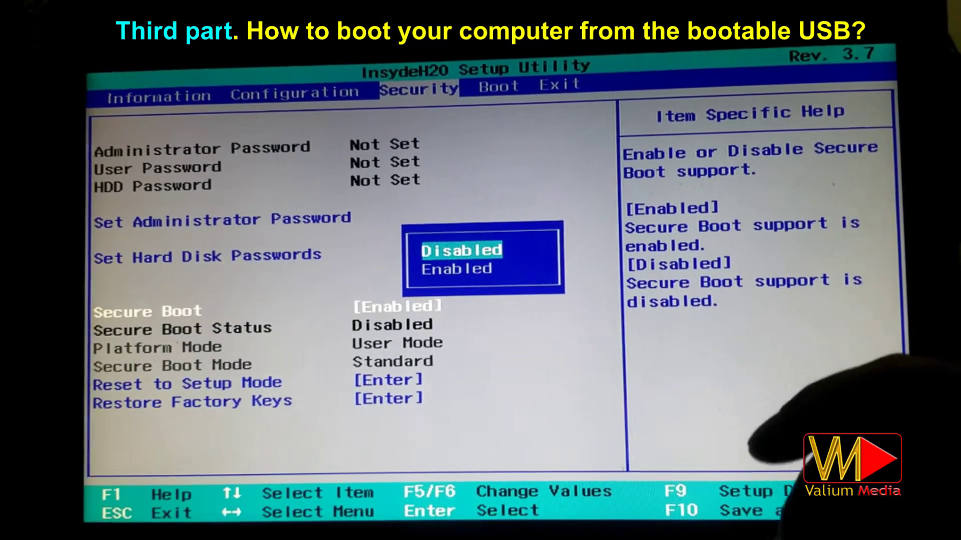
key("Return")
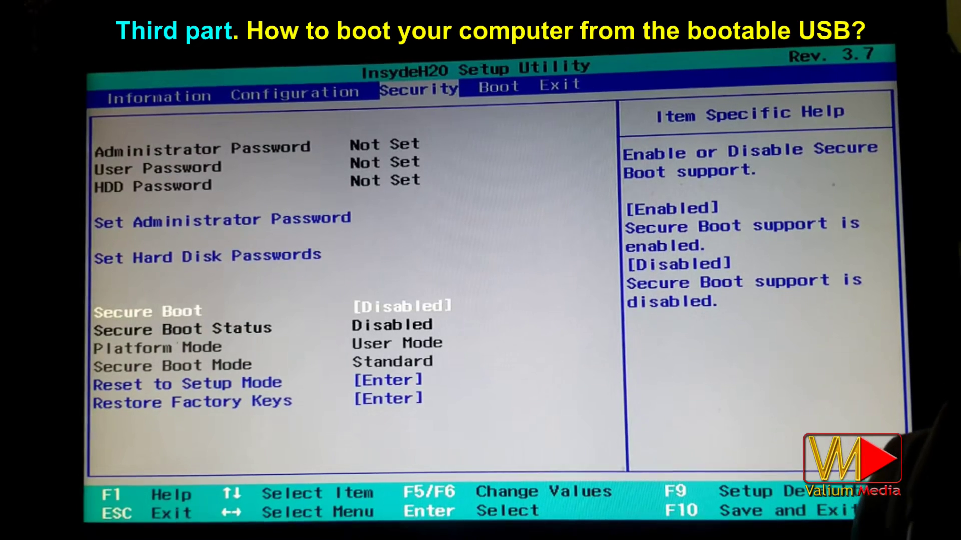
key("Right")
key("Down")
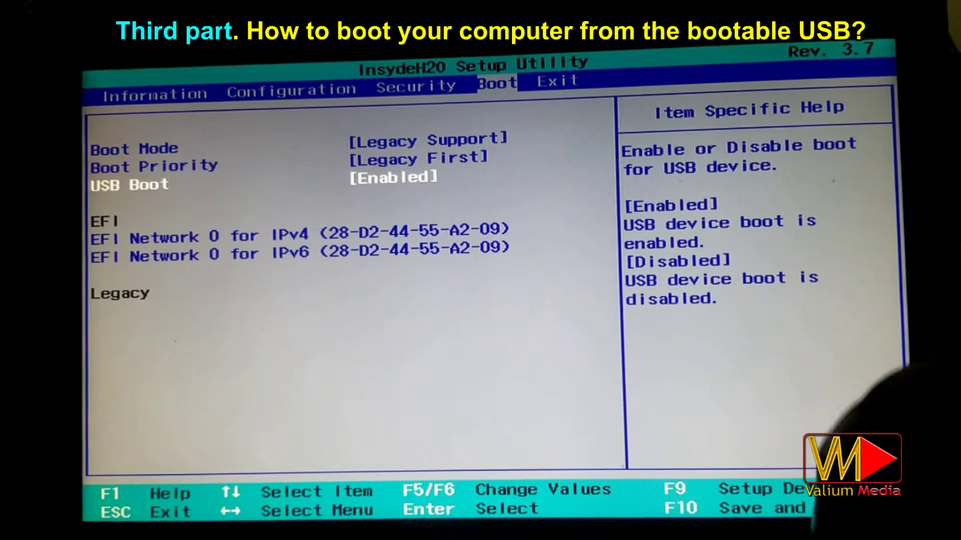
key("Return")
key("Return")
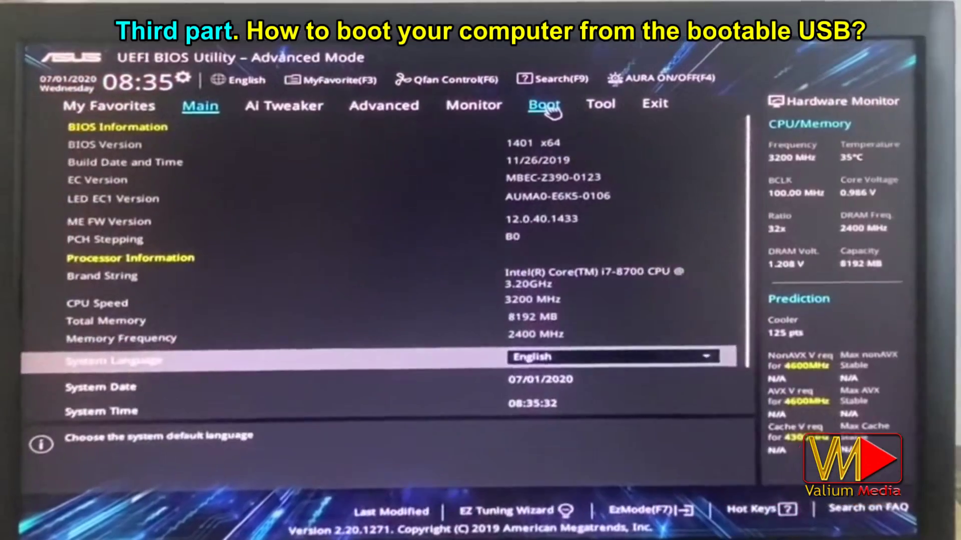
Set OS Type to Other OS and enable Launch CSM before going to save and exit.
left_click(549, 89)
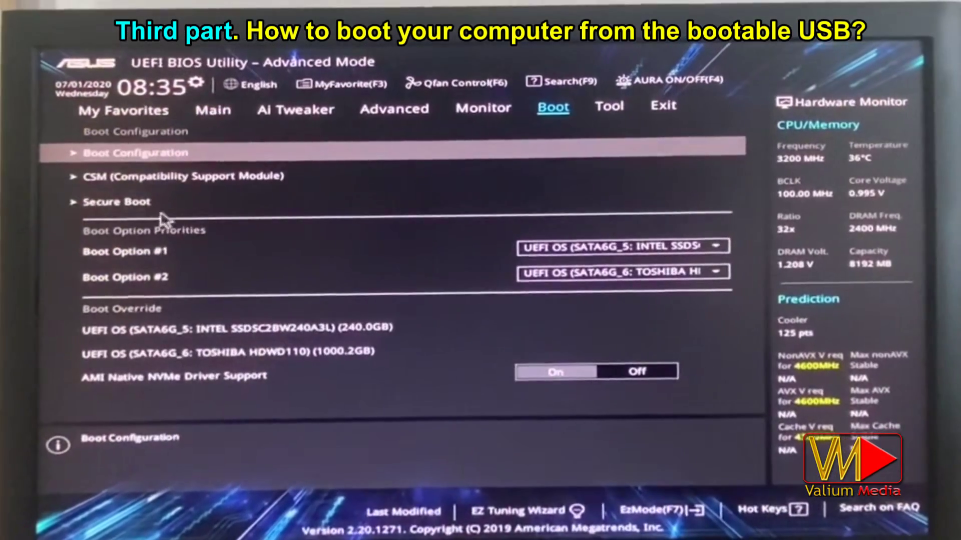
left_click(102, 206)
left_click(600, 189)
left_click(545, 196)
left_click(165, 124)
left_click(100, 158)
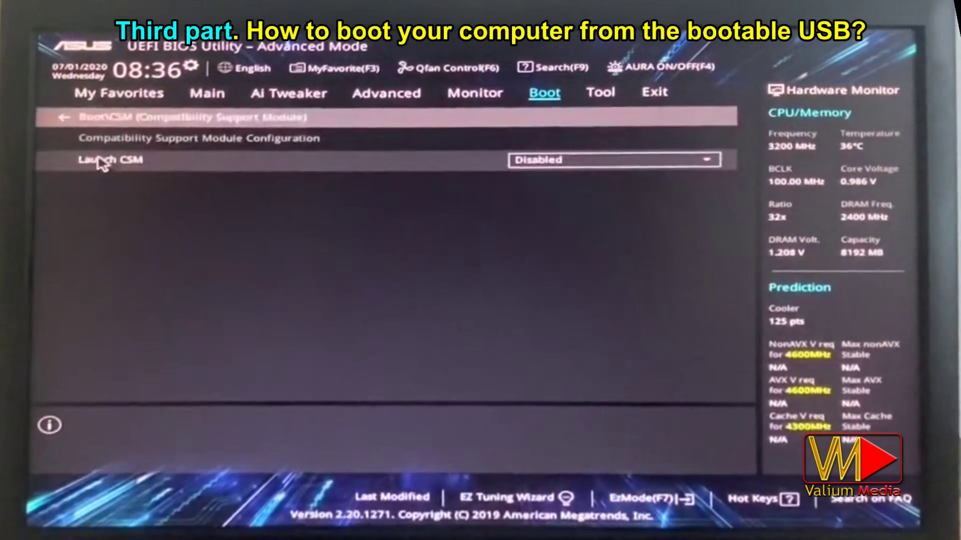
left_click(588, 163)
left_click(535, 193)
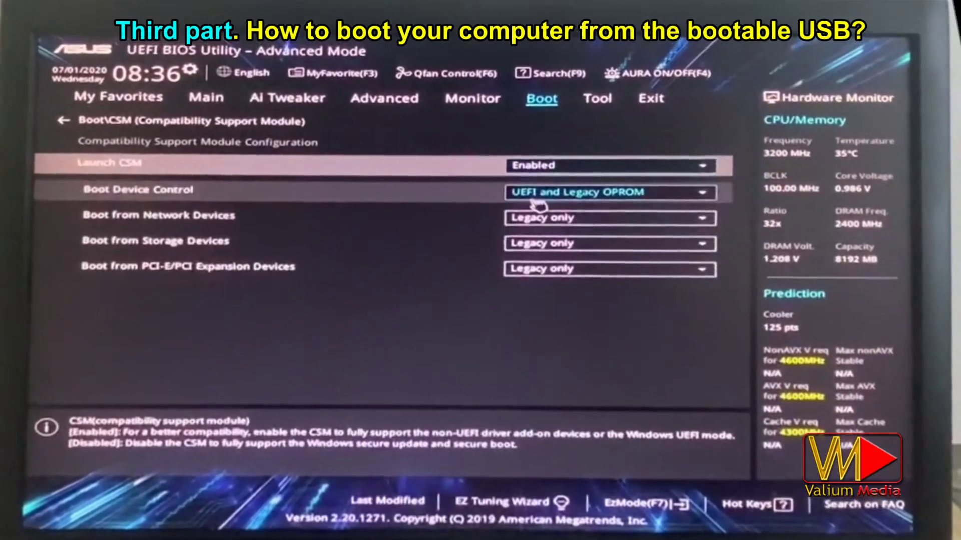
left_click(656, 90)
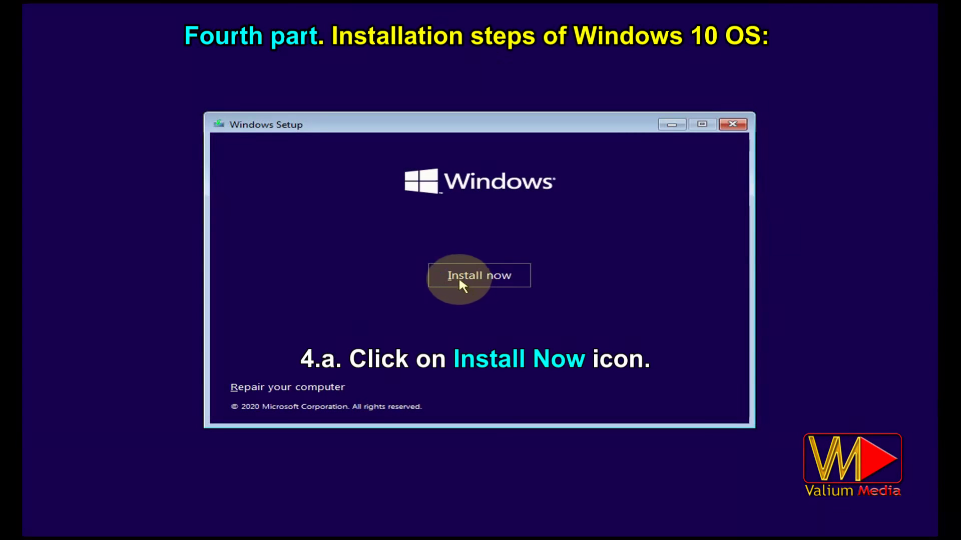
Start the installation without a product key, choose Windows 10 Pro and accept the licence terms.
left_click(460, 281)
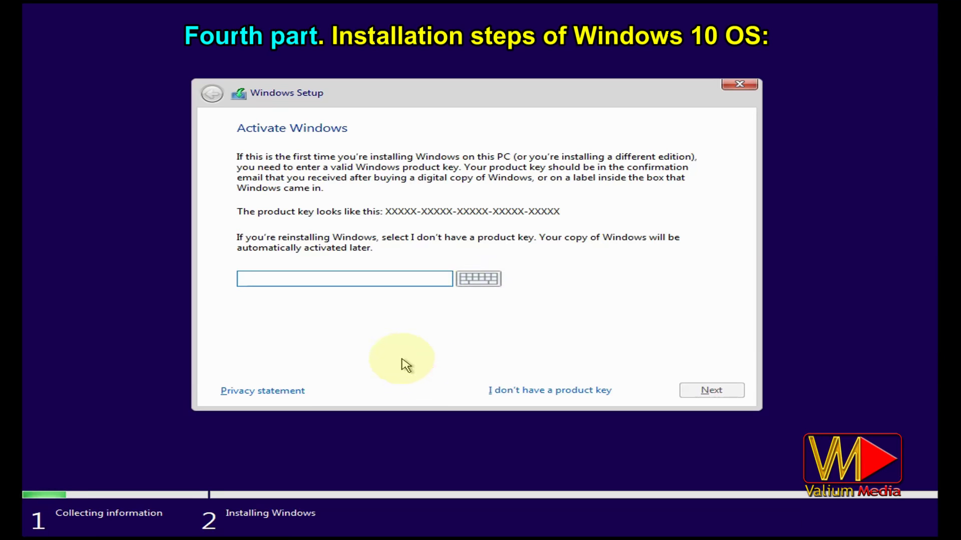
left_click(520, 390)
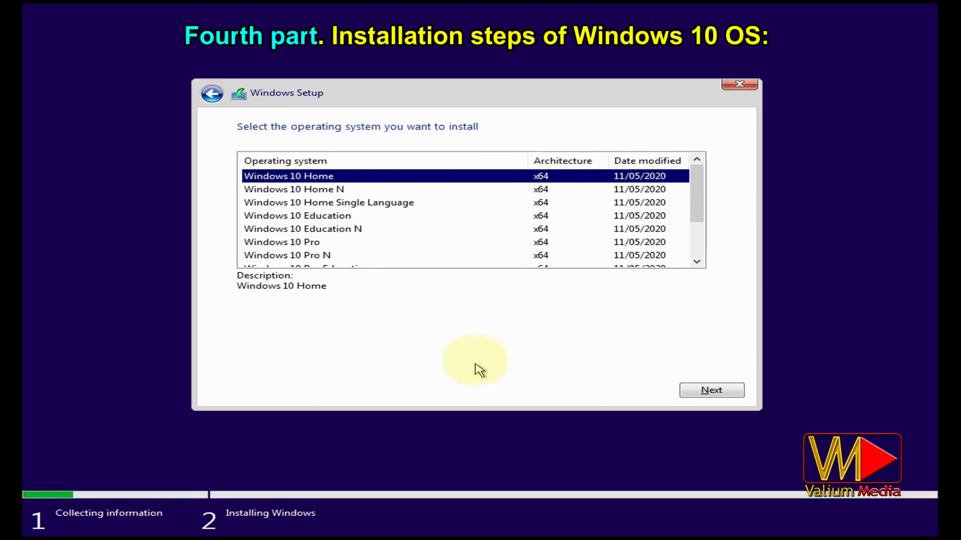
left_click(296, 243)
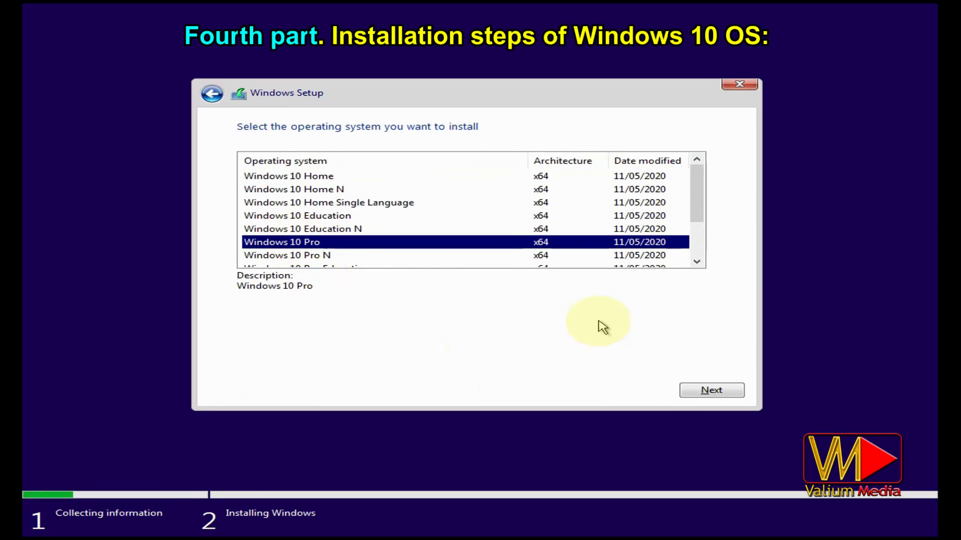
left_click(715, 392)
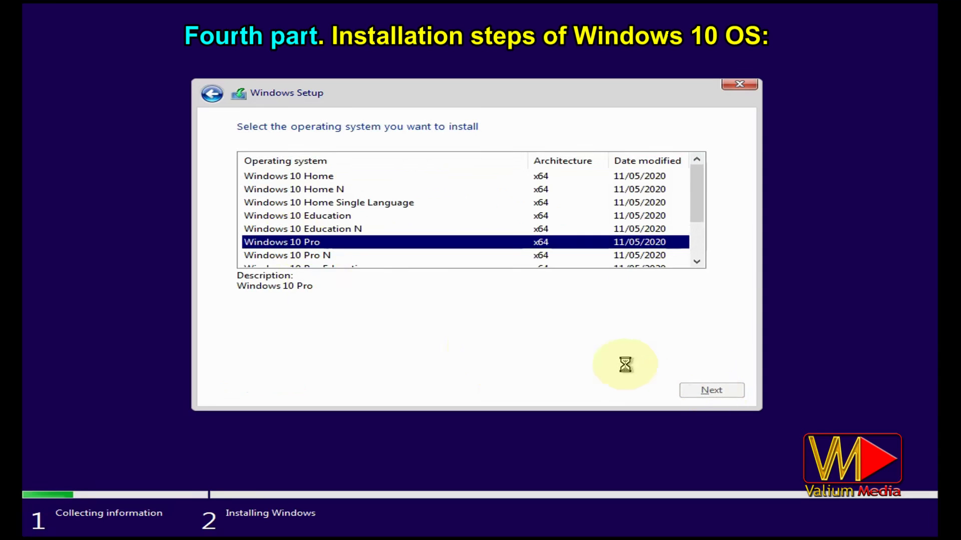
left_click(242, 359)
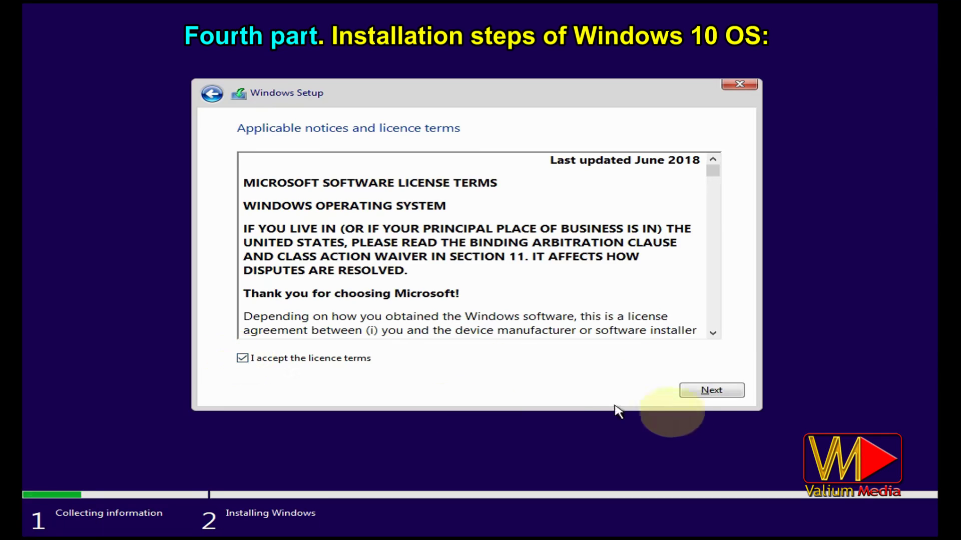
left_click(709, 391)
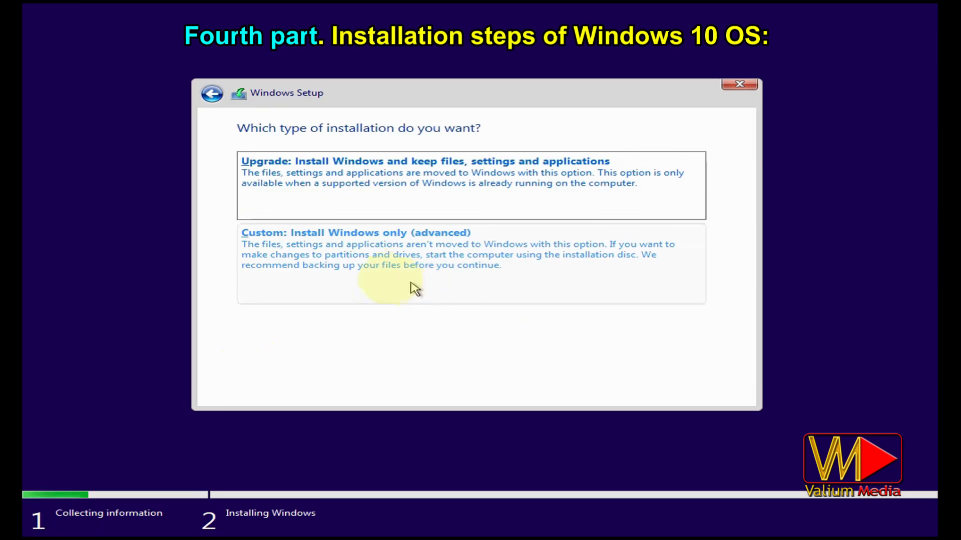
Choose Custom (advanced) installation, then quit Windows Setup and confirm Yes.
left_click(376, 275)
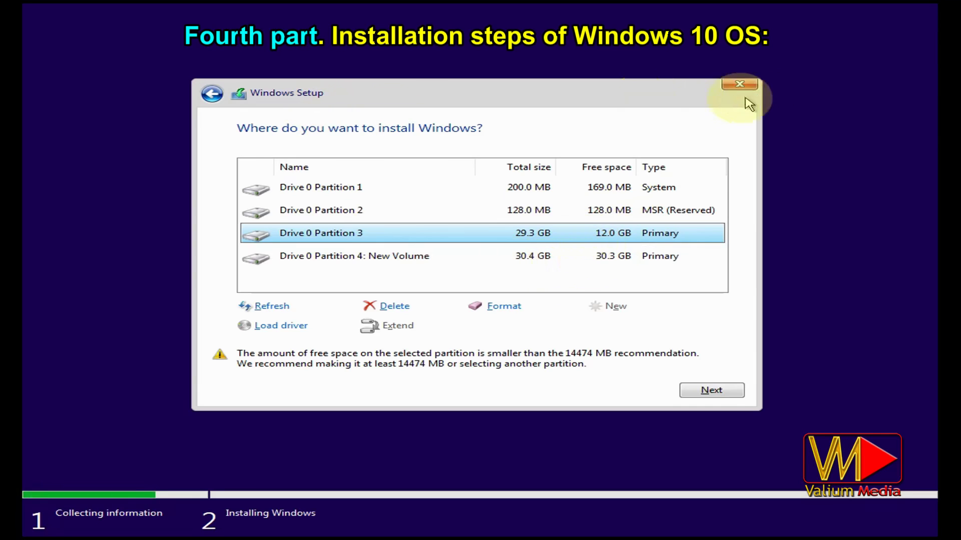
left_click(740, 84)
left_click(599, 328)
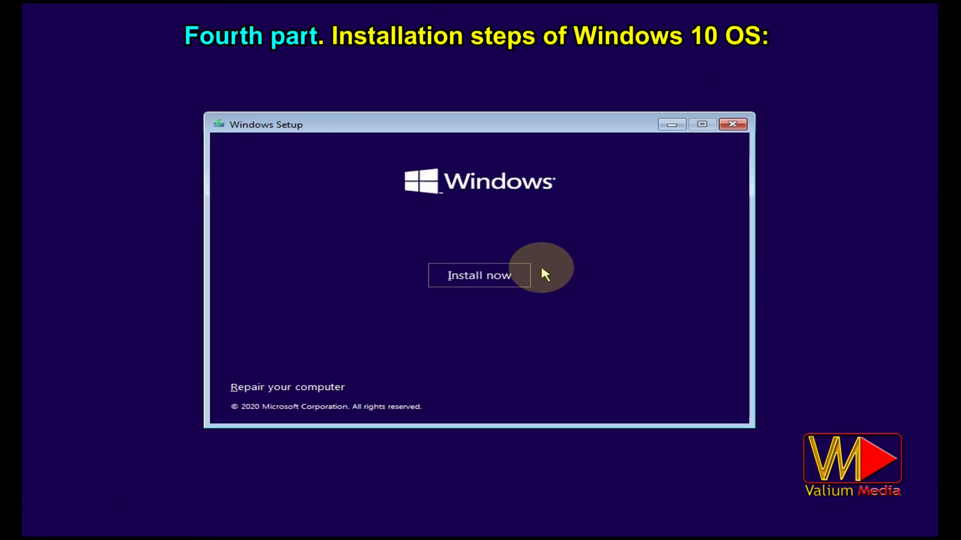
Open the administrator Command Prompt via Repair your computer > Troubleshoot.
left_click(309, 391)
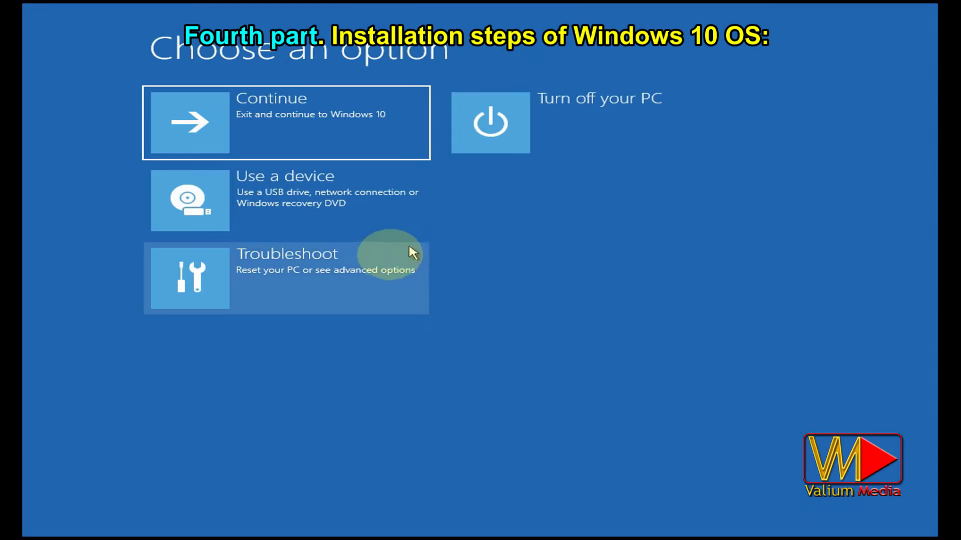
left_click(324, 279)
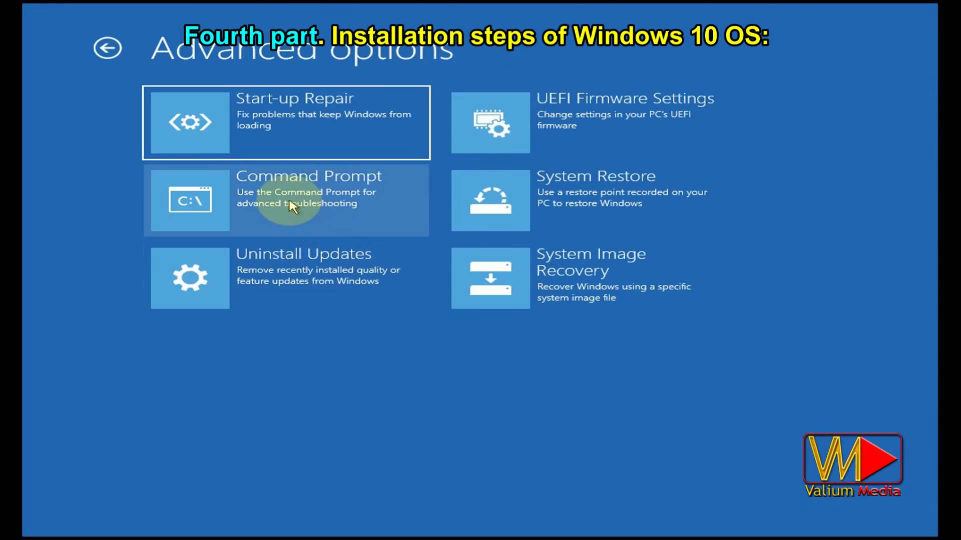
left_click(291, 206)
Launch Notepad and browse Local Disk (C:) and its Users folder in the Open dialog.
type("nonotepad")
key("Return")
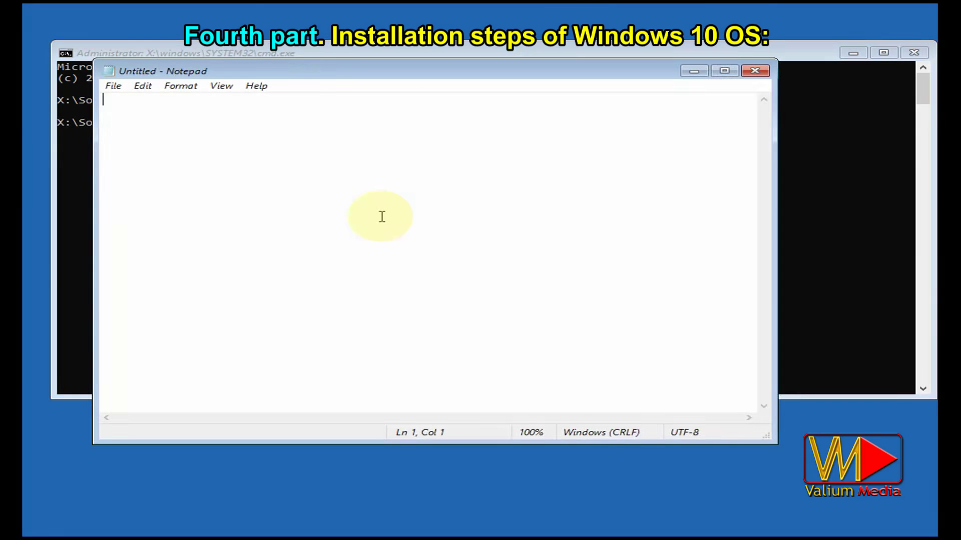
left_click(113, 86)
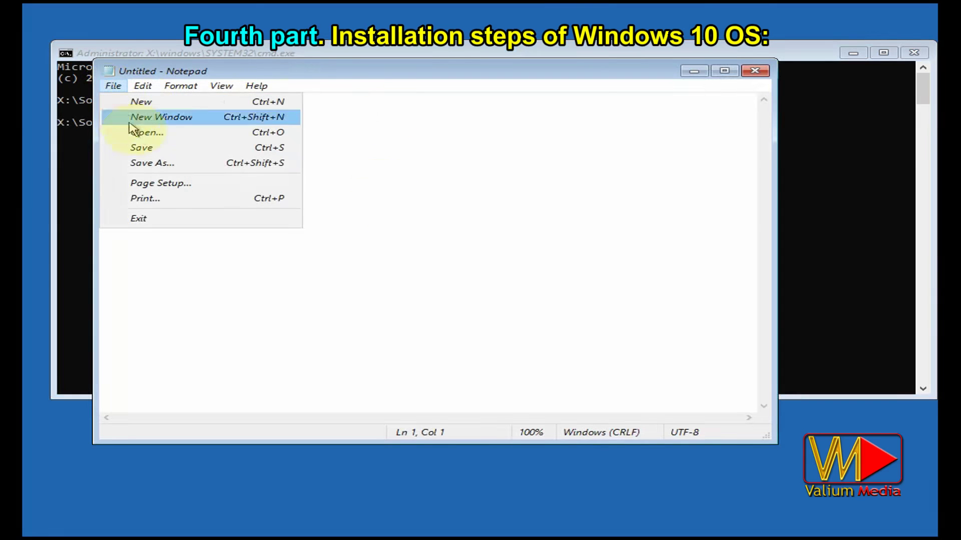
left_click(135, 131)
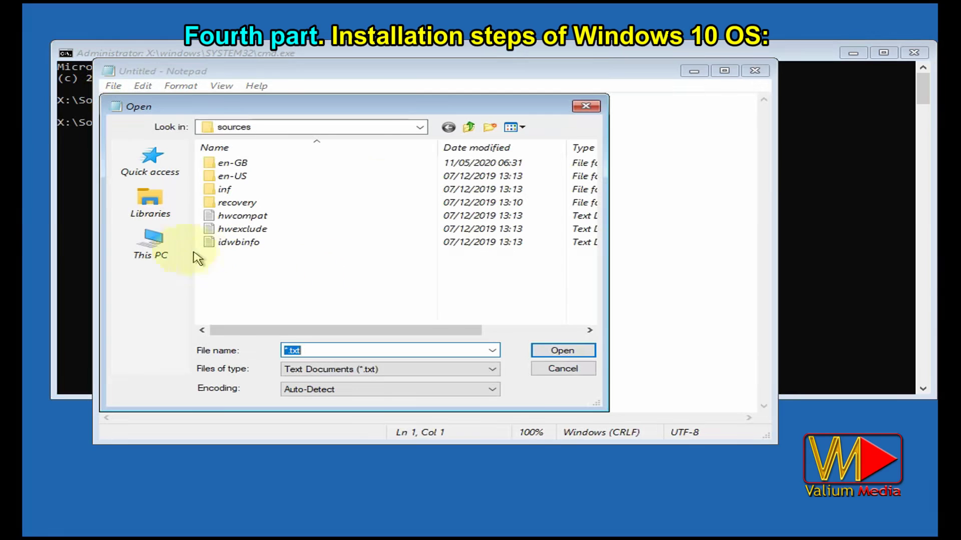
left_click(153, 248)
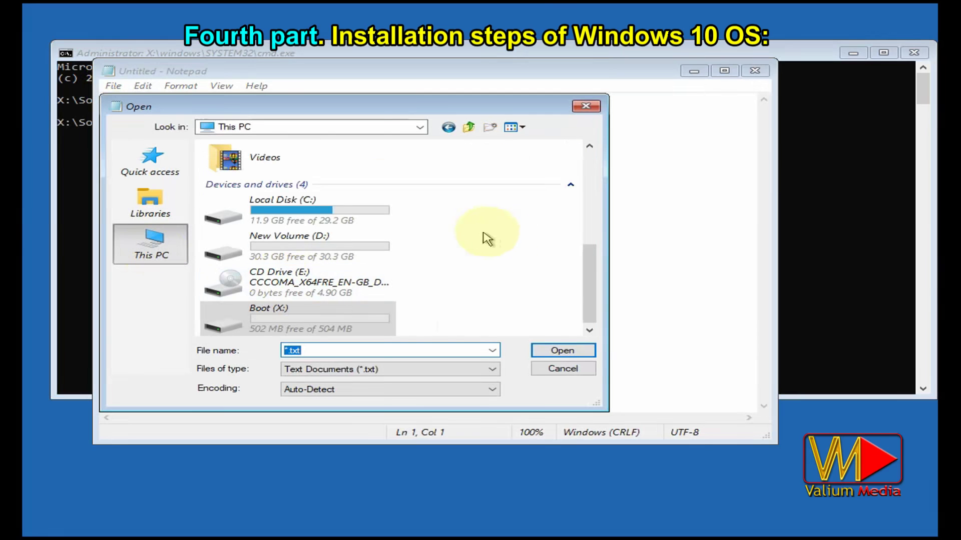
left_click(521, 240)
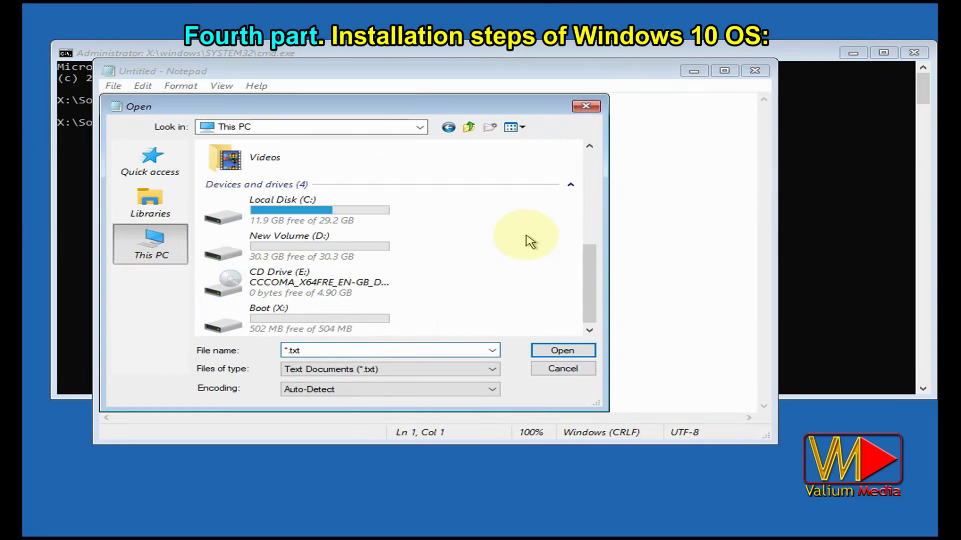
double_click(267, 224)
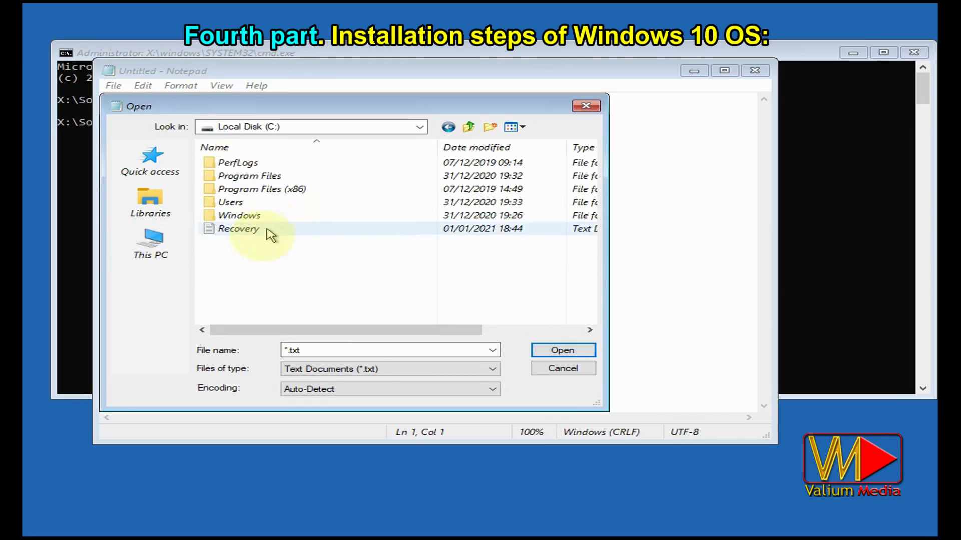
double_click(224, 206)
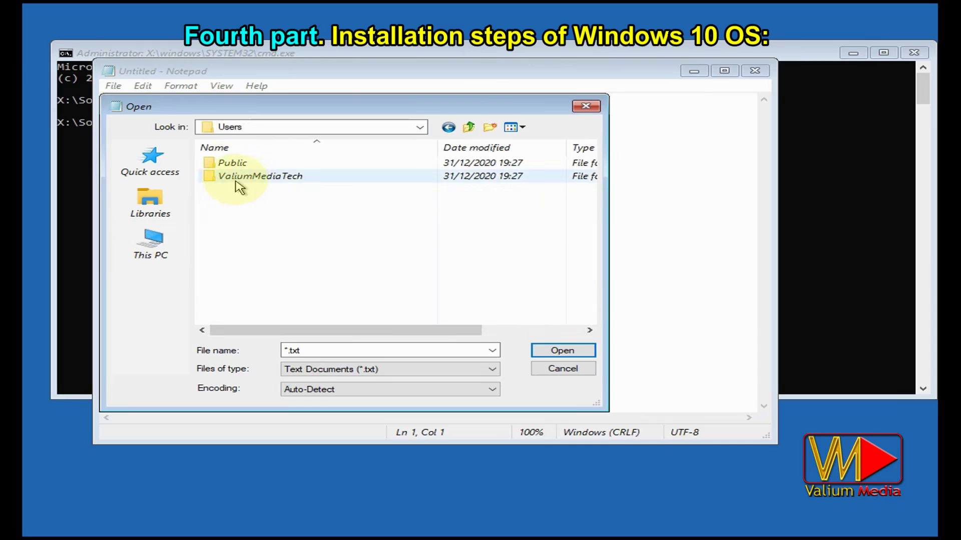
Copy the Recovery file from Local Disk (C:).
left_click(175, 245)
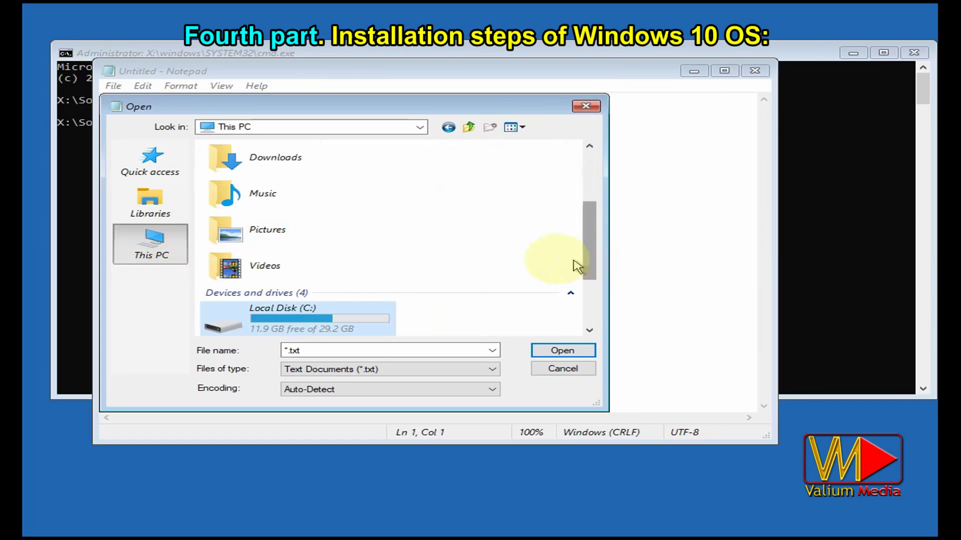
scroll(555, 264, "down", 2)
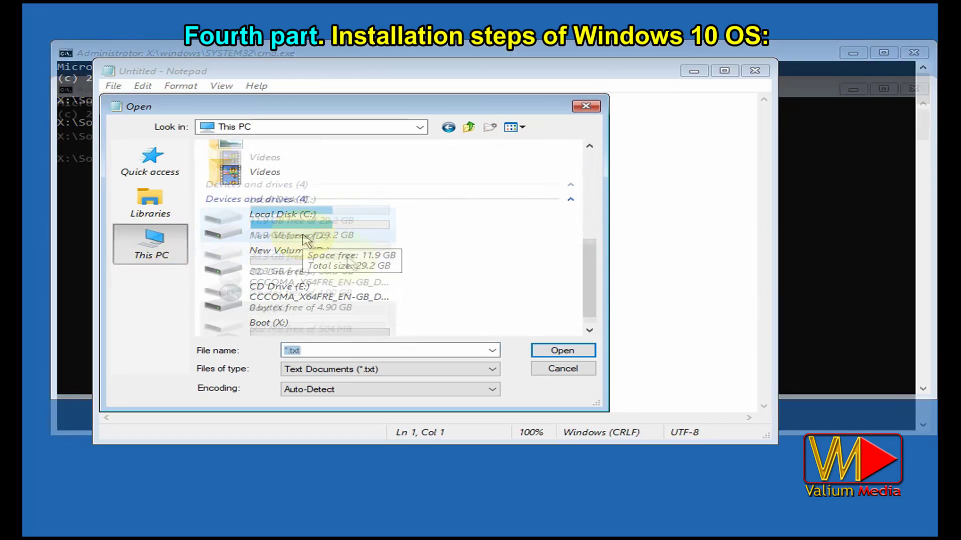
double_click(365, 219)
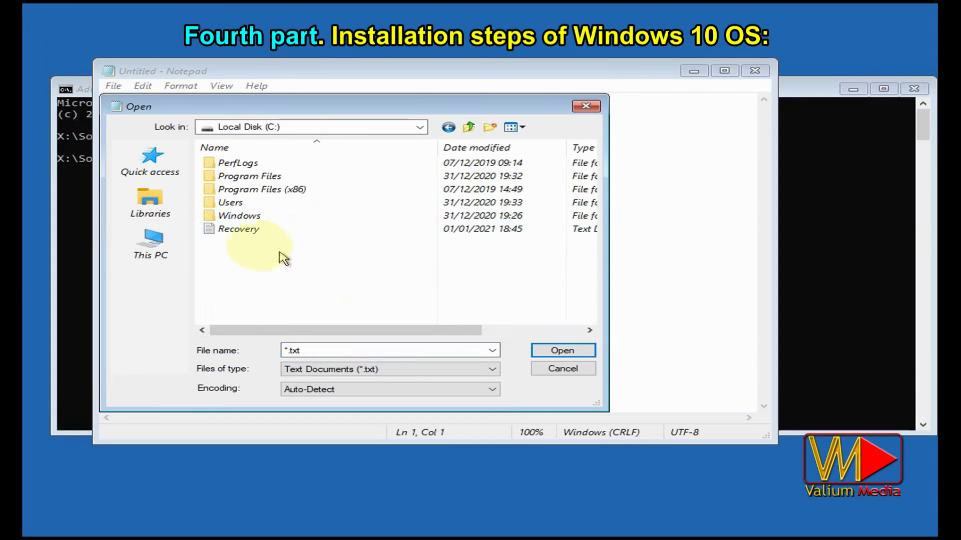
left_click(247, 230)
right_click(245, 231)
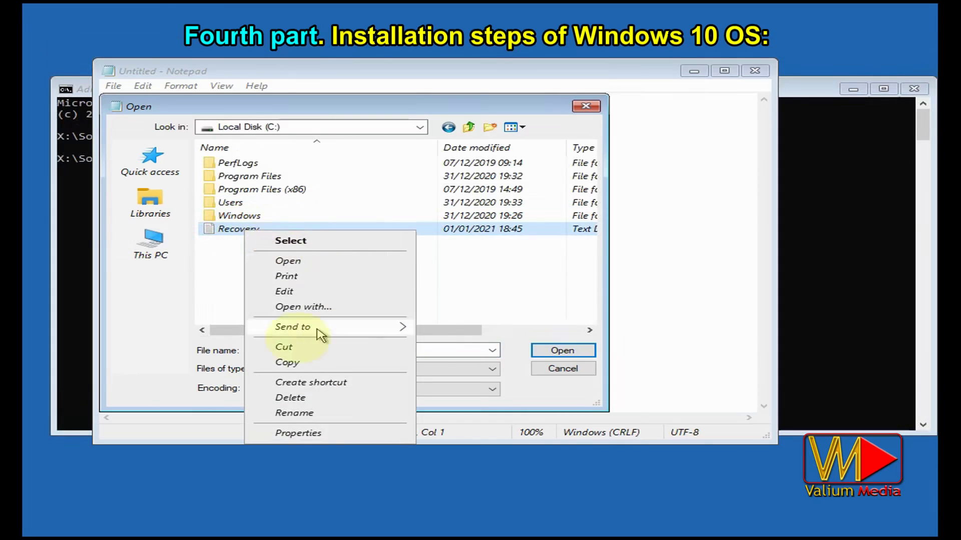
left_click(286, 362)
left_click(261, 295)
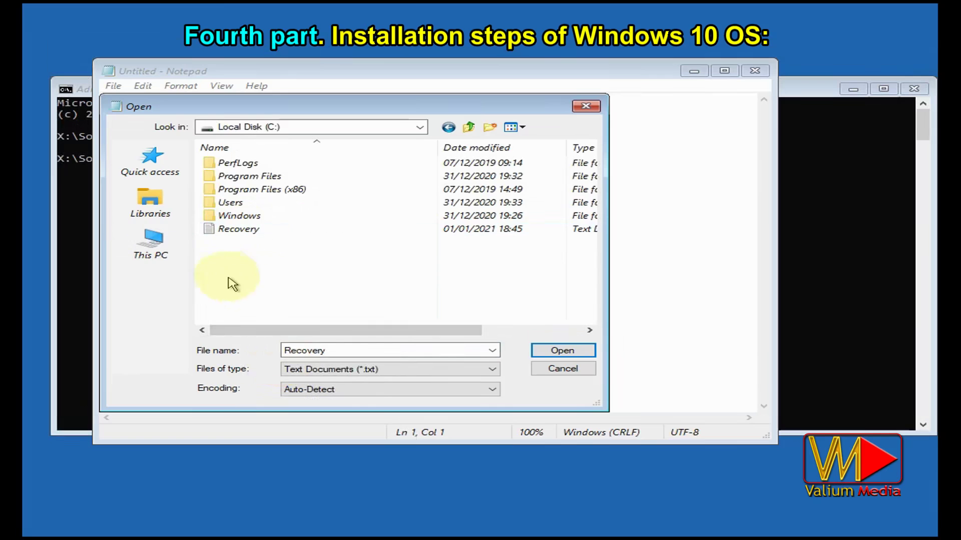
Paste Recovery into New Volume (D:), refresh, then close the dialog and Notepad.
left_click(152, 244)
double_click(319, 267)
right_click(315, 232)
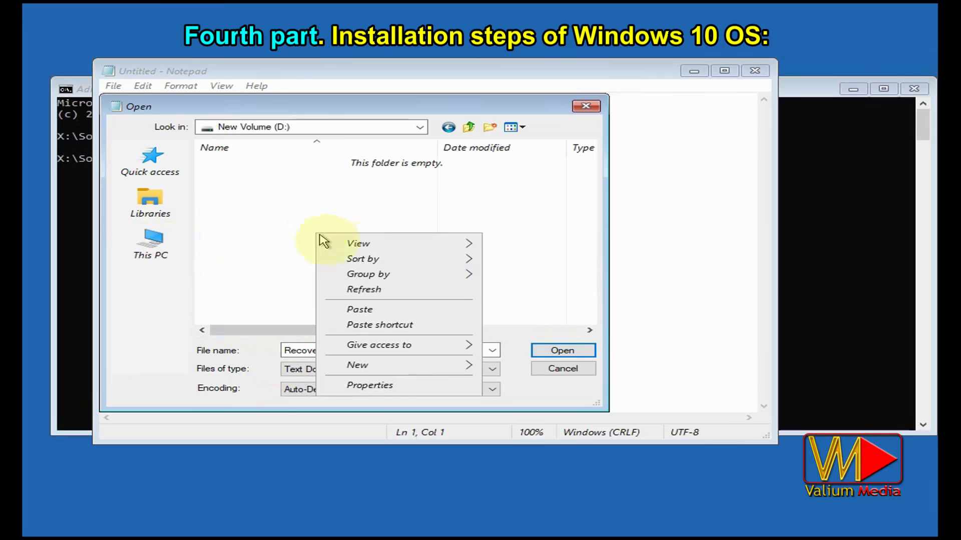
left_click(359, 307)
right_click(380, 221)
left_click(452, 278)
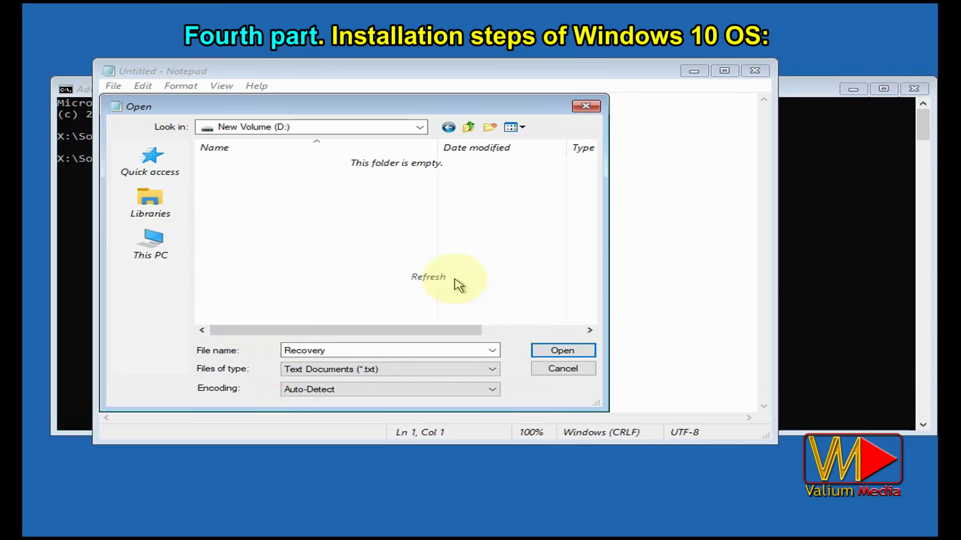
left_click(592, 106)
left_click(755, 70)
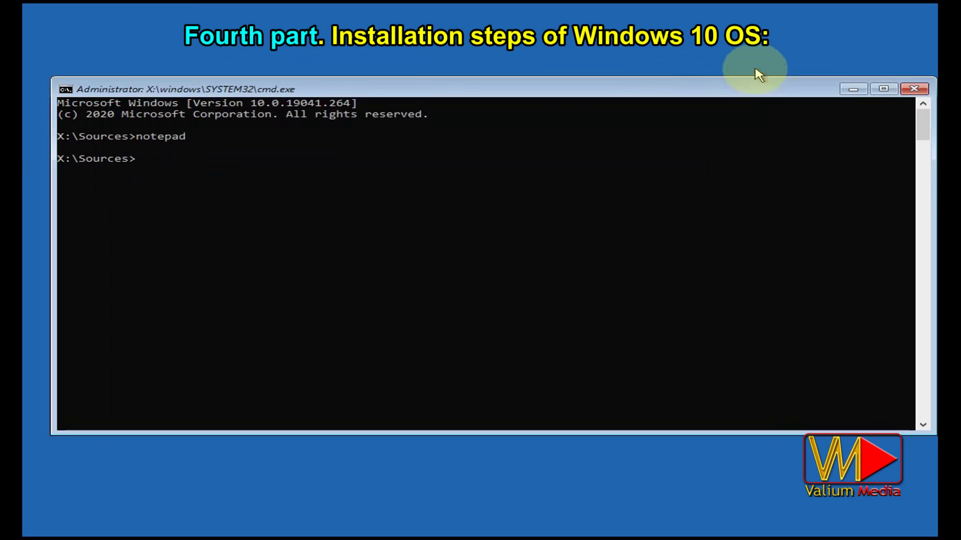
Exit the Command Prompt and choose to boot from a USB device.
left_click(912, 89)
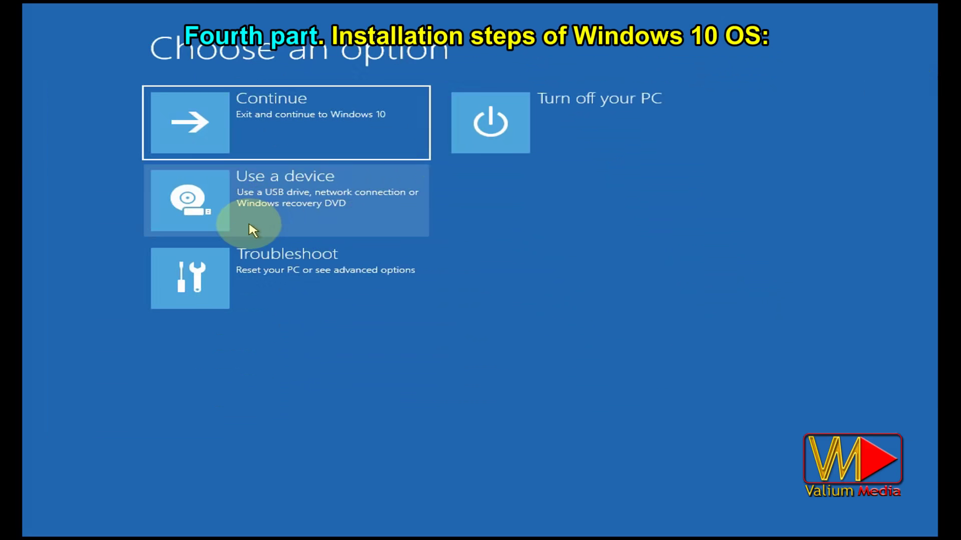
left_click(253, 231)
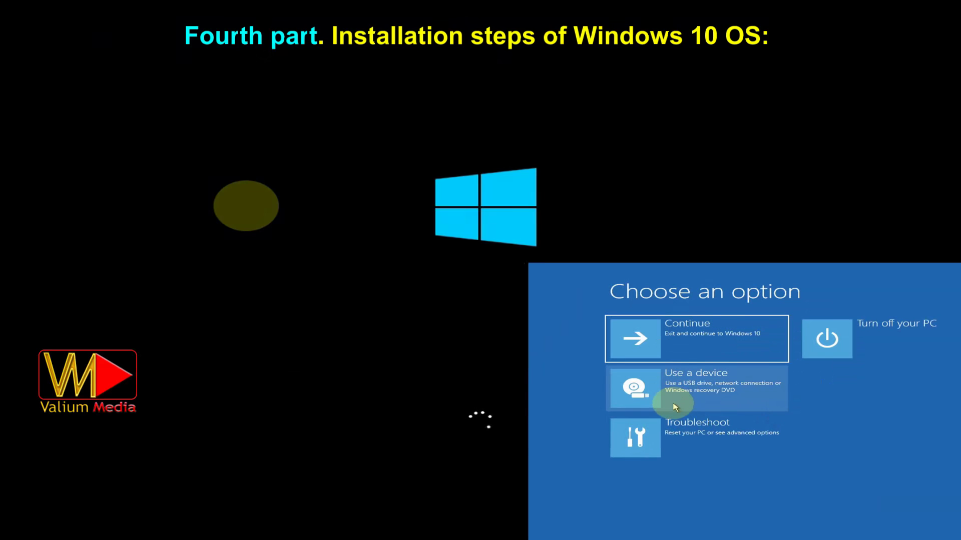
Boot from the USB installation device and expand the keyboard layout list.
left_click(673, 404)
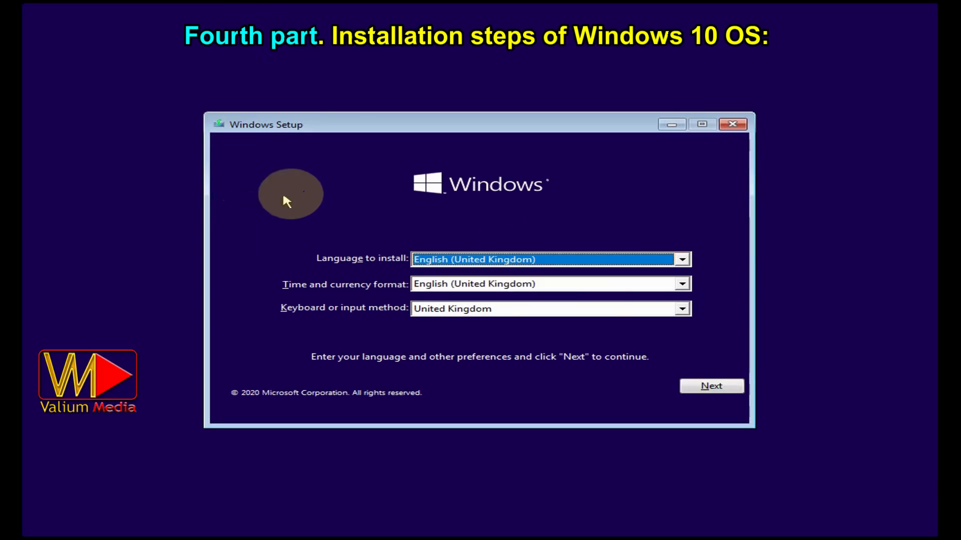
left_click(682, 308)
Select the US keyboard layout and accept the language preferences.
scroll(501, 350, "down", 1)
left_click(456, 365)
left_click(708, 390)
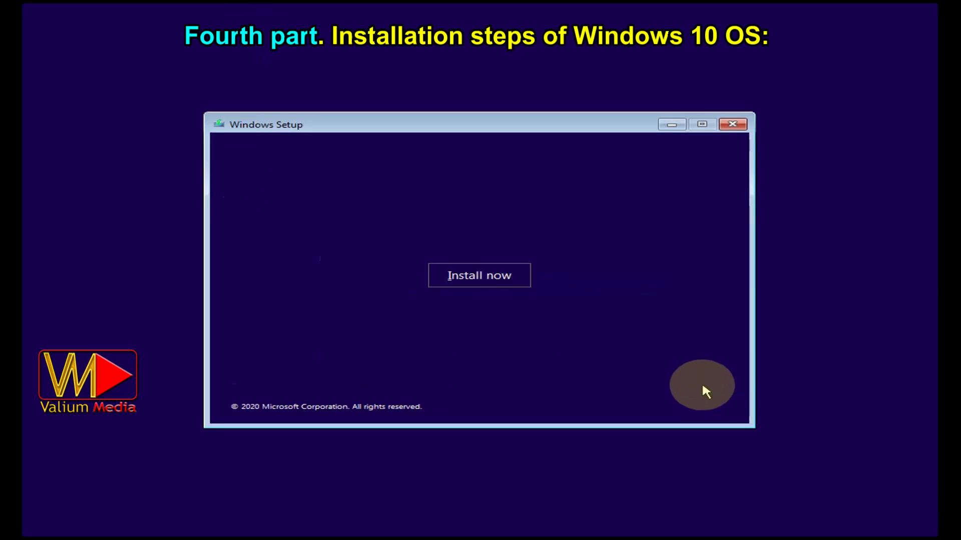
Install Windows 10 Pro without a product key, accept the licence, and choose Custom.
left_click(450, 275)
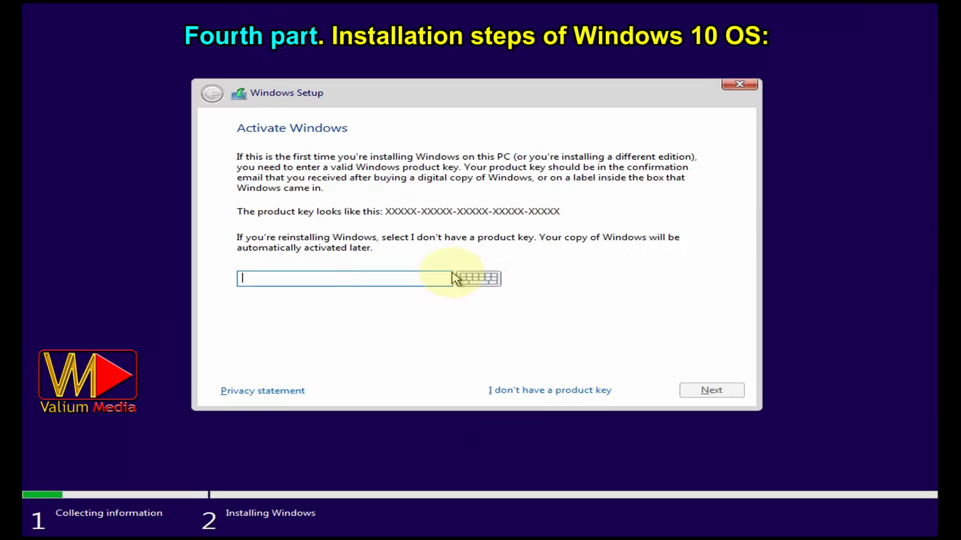
left_click(553, 394)
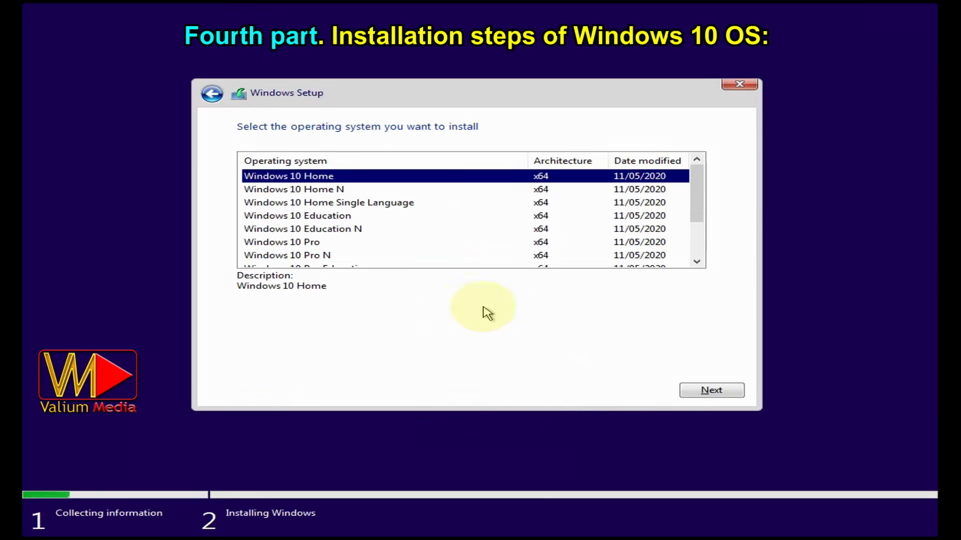
left_click(292, 242)
left_click(704, 390)
left_click(242, 360)
left_click(701, 388)
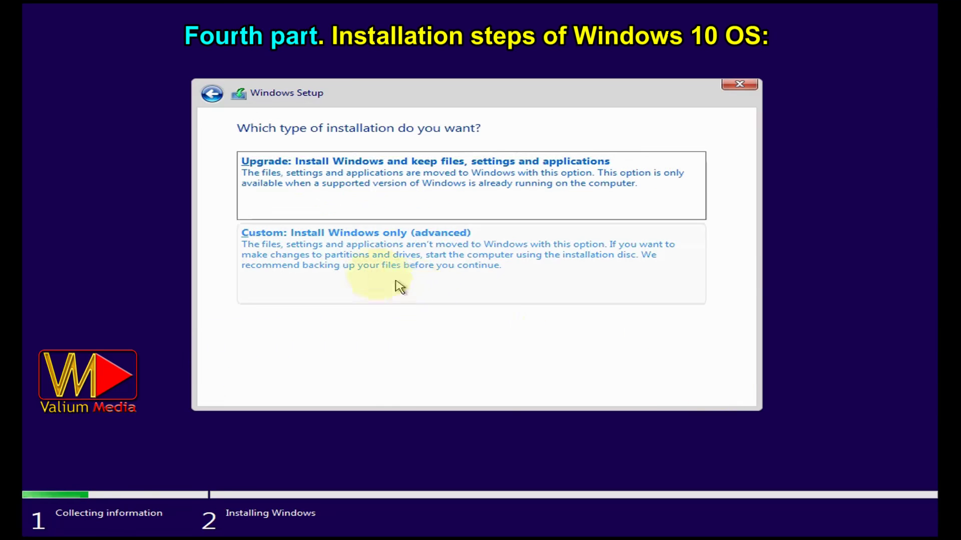
left_click(420, 287)
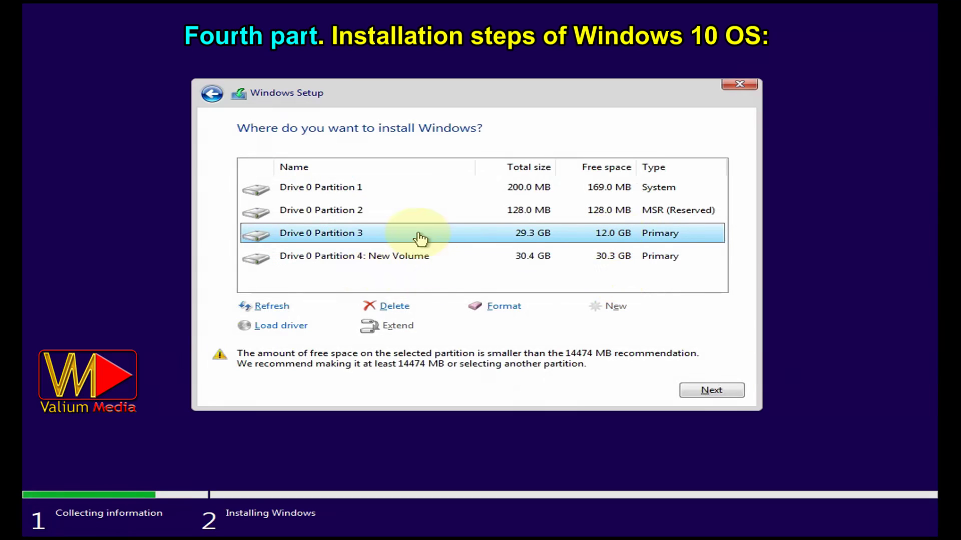
Delete Drive 0 Partition 3 and create a new partition in the unallocated space.
left_click(390, 311)
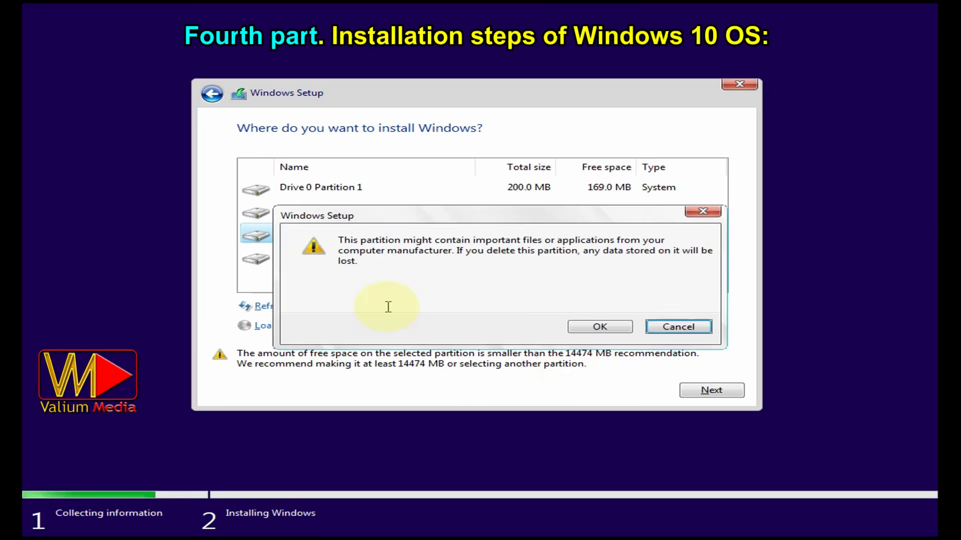
left_click(595, 328)
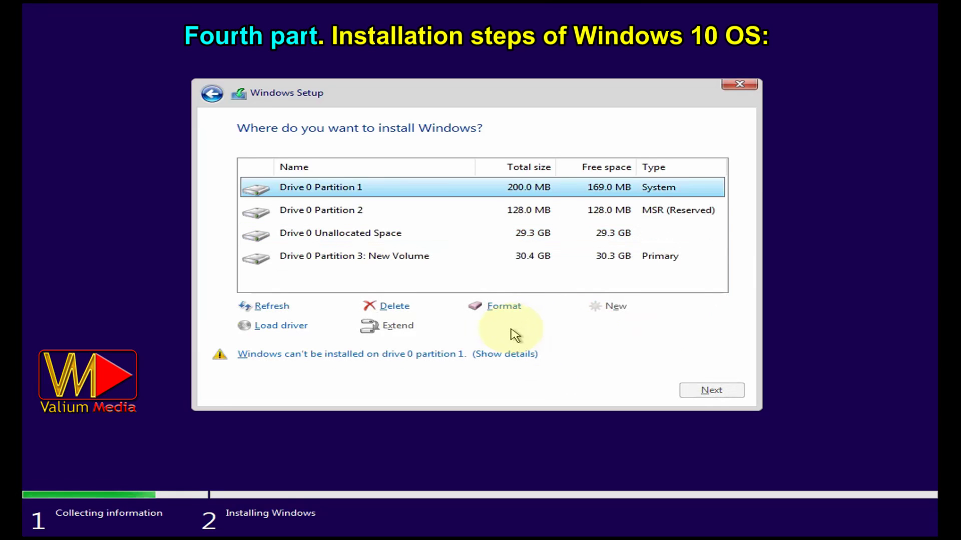
left_click(304, 234)
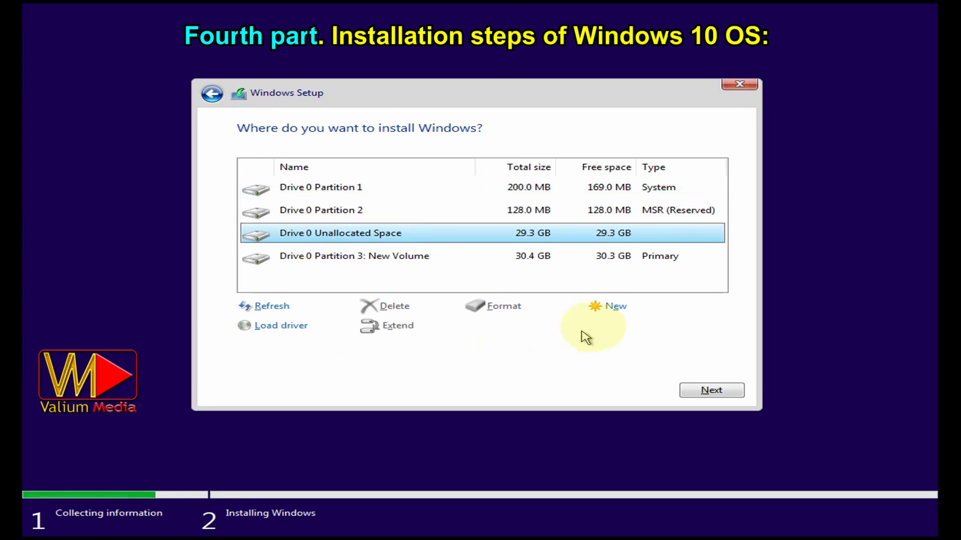
left_click(611, 310)
left_click(646, 328)
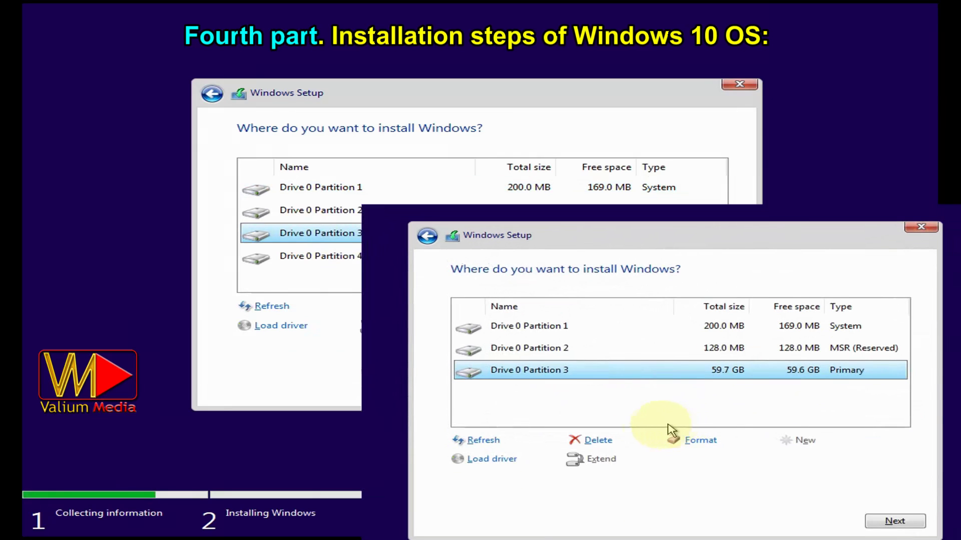
Delete the large primary partition and create a 30000 MB partition in its place.
left_click(597, 442)
left_click(791, 467)
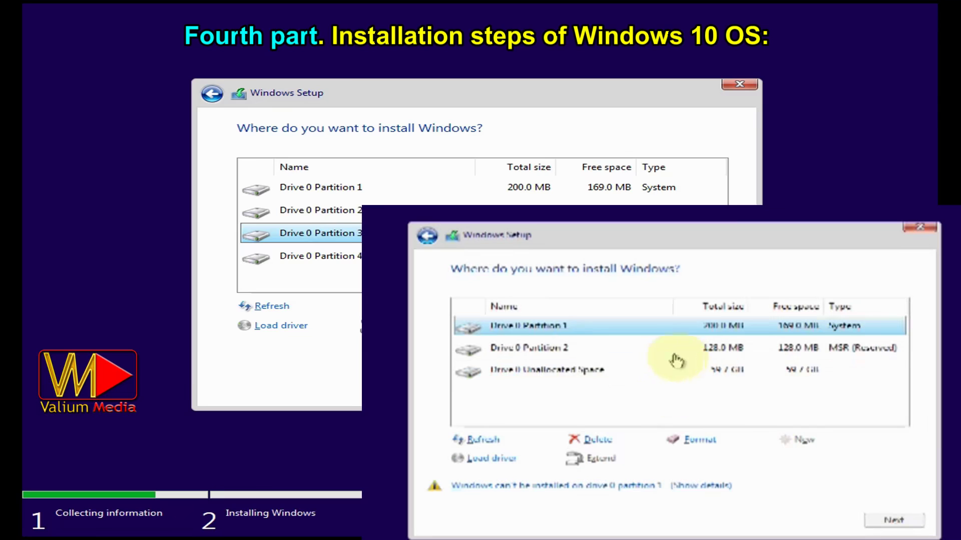
left_click(717, 373)
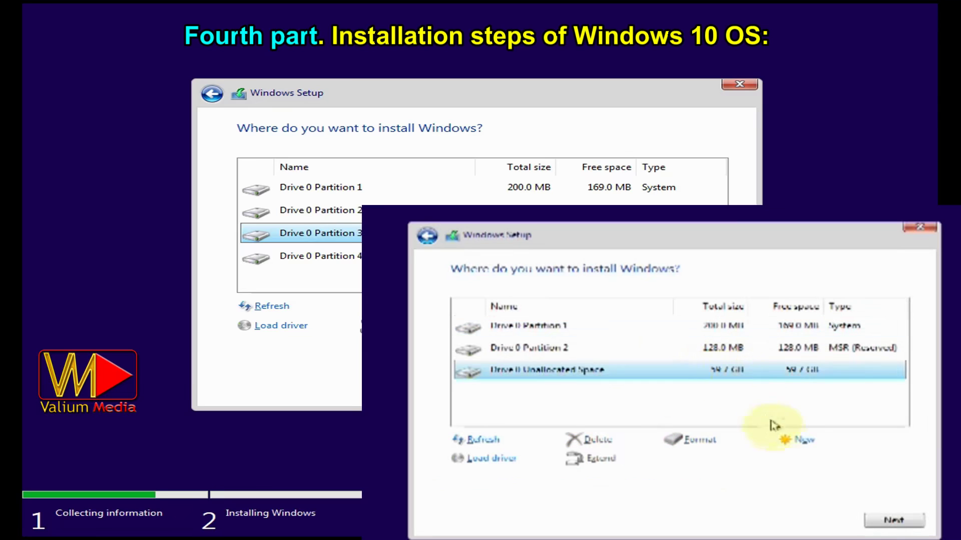
left_click(789, 442)
key("Delete")
type("3")
key("Delete")
key("Delete")
key("Delete")
type("000")
left_click(830, 459)
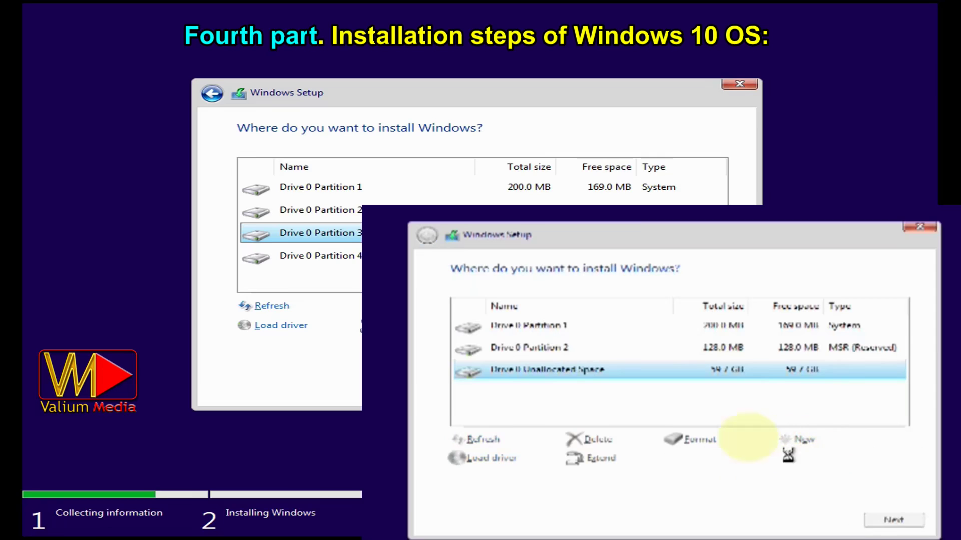
Make a partition from the remaining 30.4 GB and start installing on Partition 3.
left_click(580, 393)
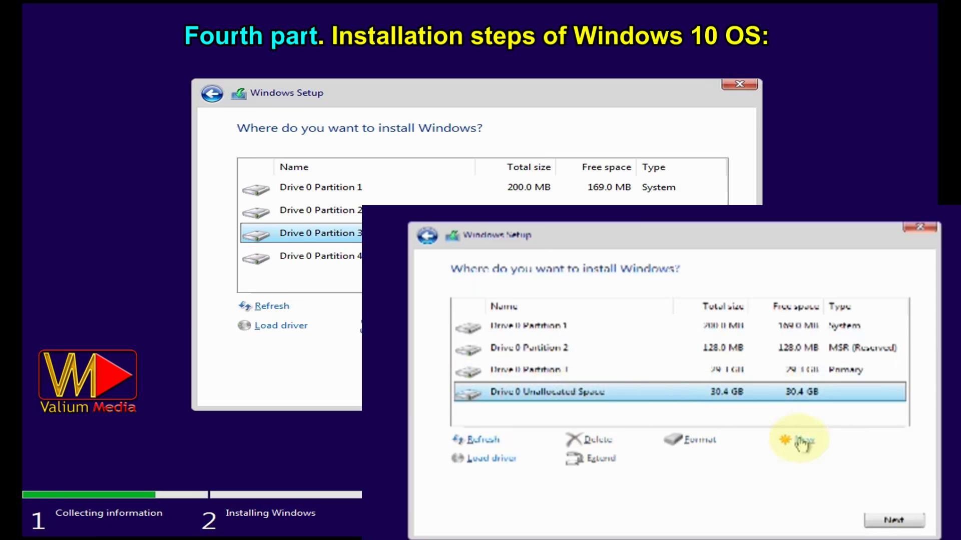
left_click(800, 440)
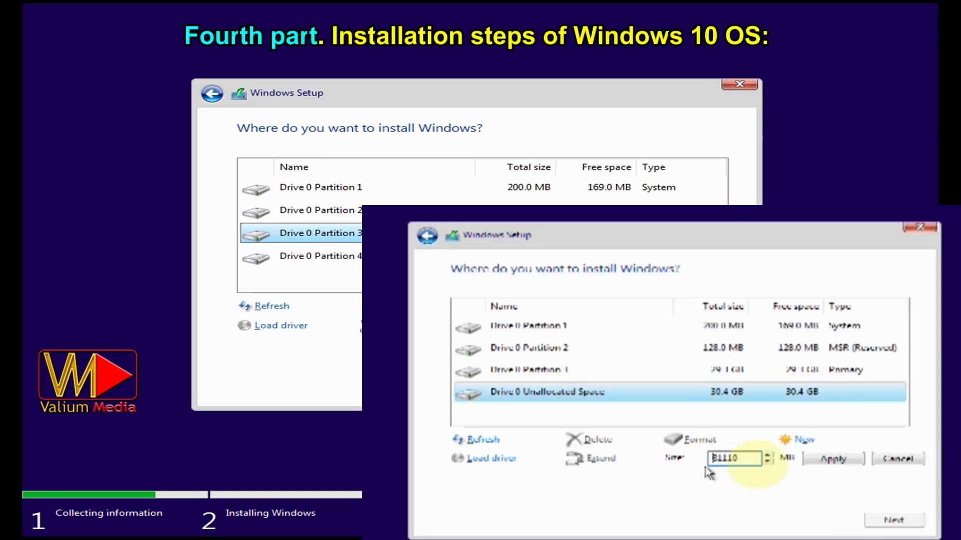
left_click(833, 459)
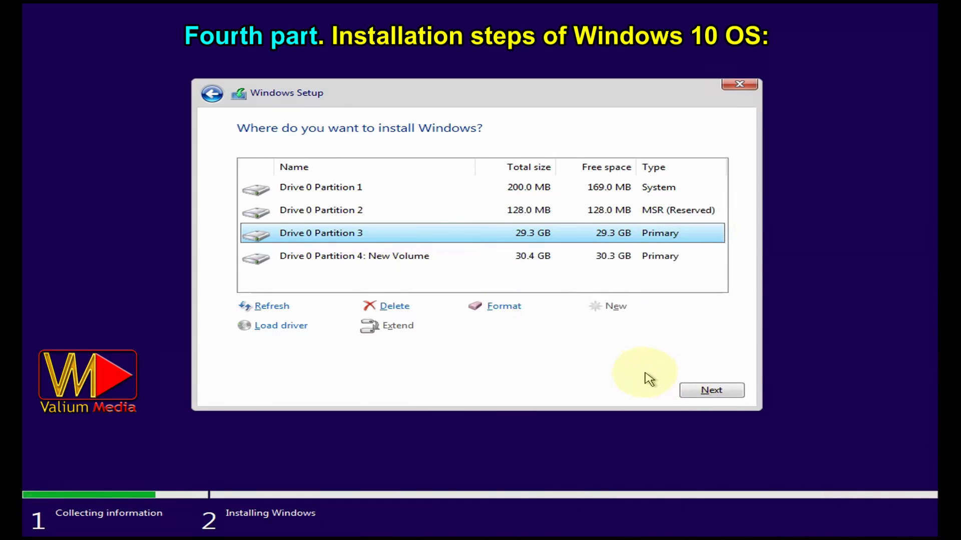
left_click(702, 389)
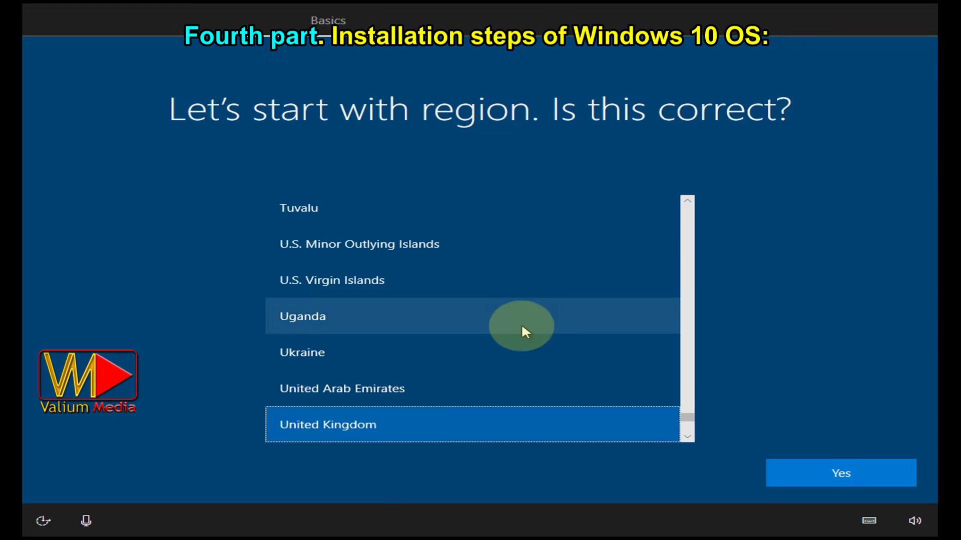
Scroll the region list once first-time setup appears after installation.
scroll(521, 330, "down", 2)
Confirm United States as the region and US as the keyboard layout.
left_click(320, 351)
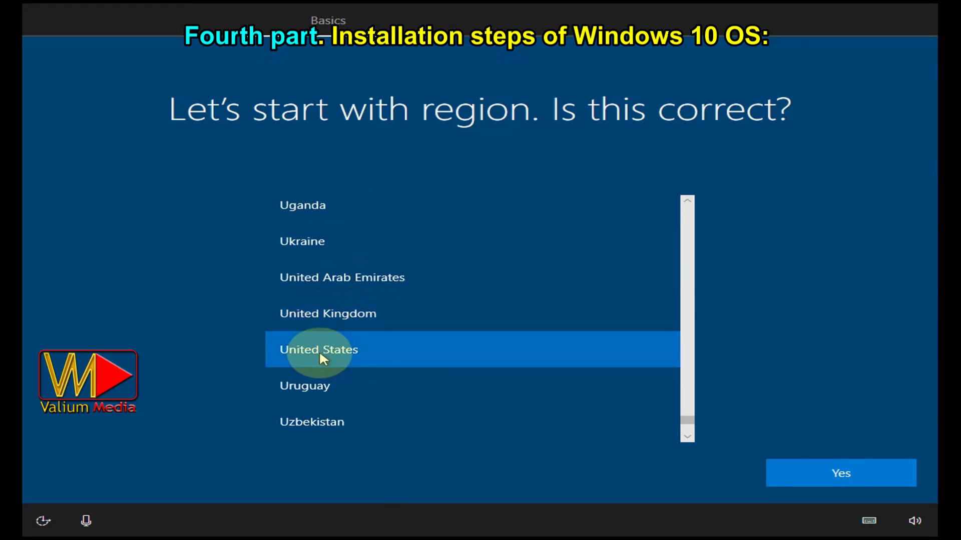
left_click(839, 474)
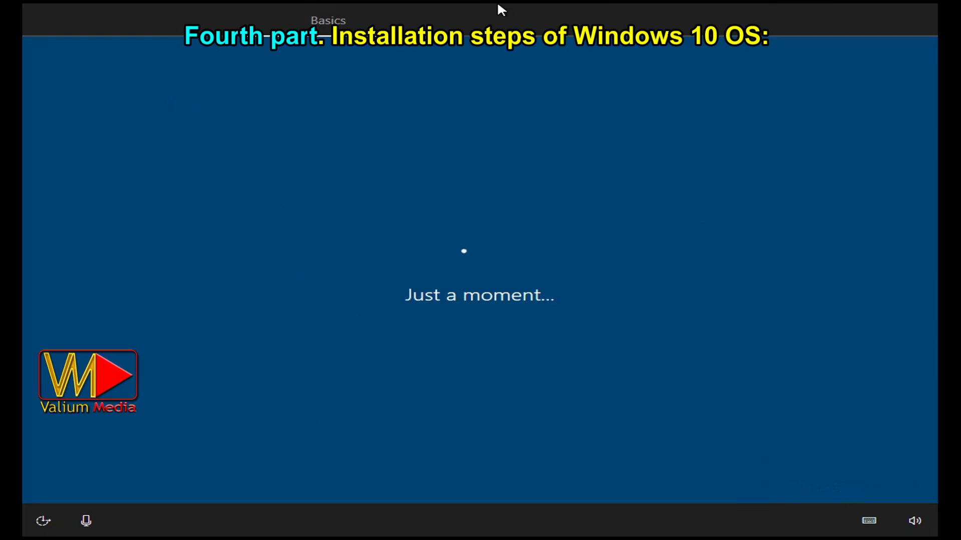
scroll(625, 323, "down", 3)
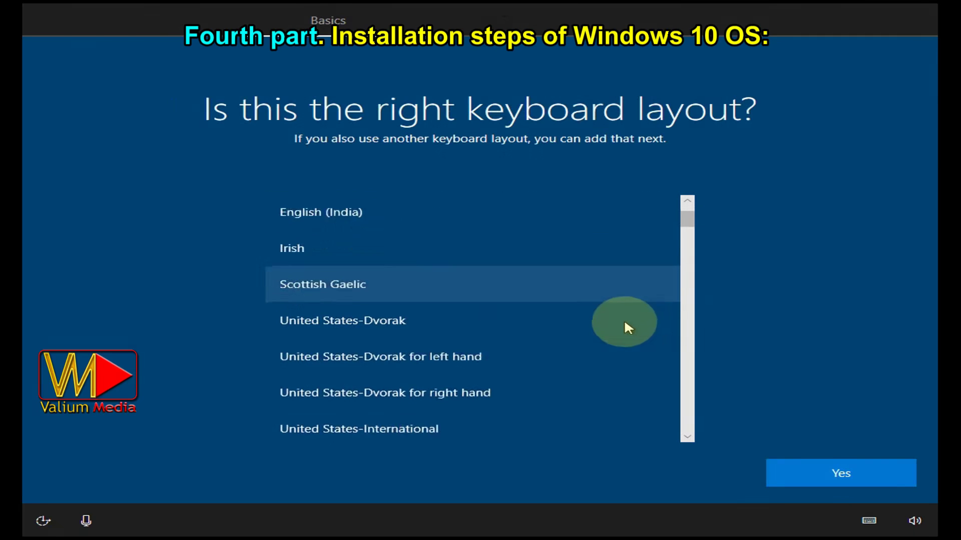
left_click(384, 365)
left_click(822, 474)
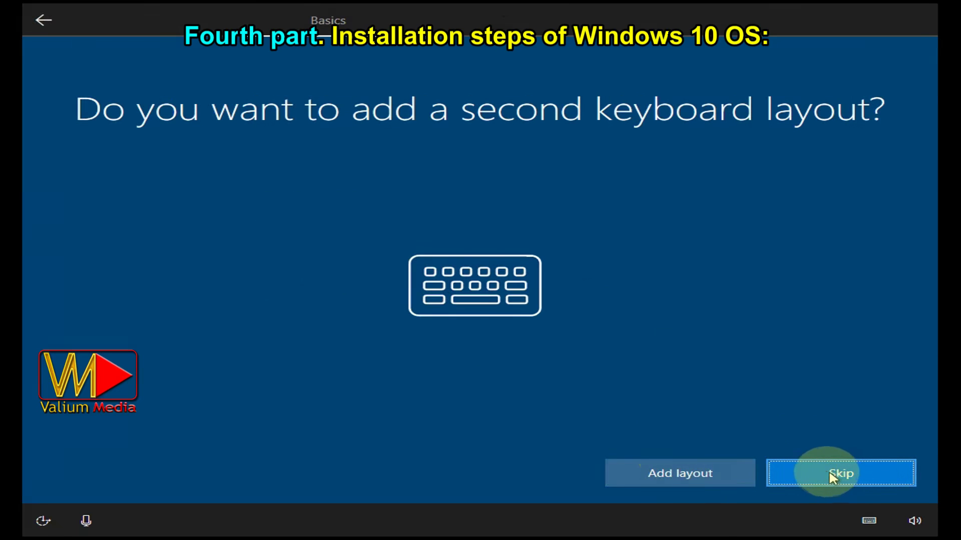
Add Arabic (Algeria) with the Arabic (102) AZERTY layout as a second keyboard.
left_click(678, 468)
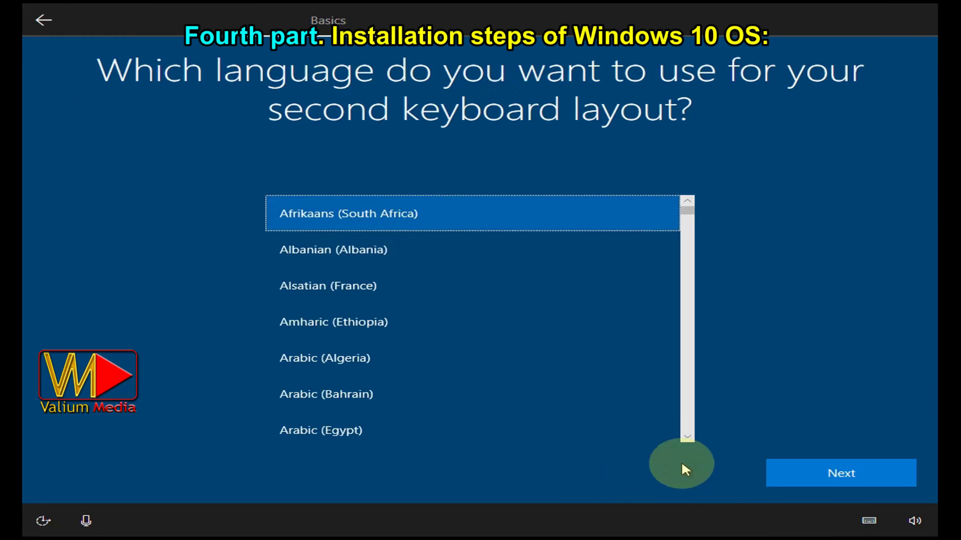
left_click(345, 355)
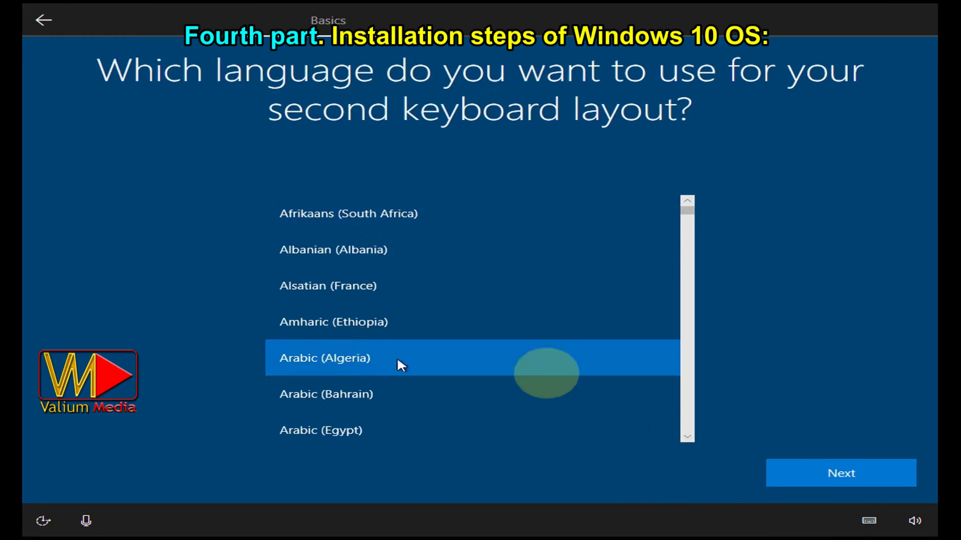
left_click(843, 474)
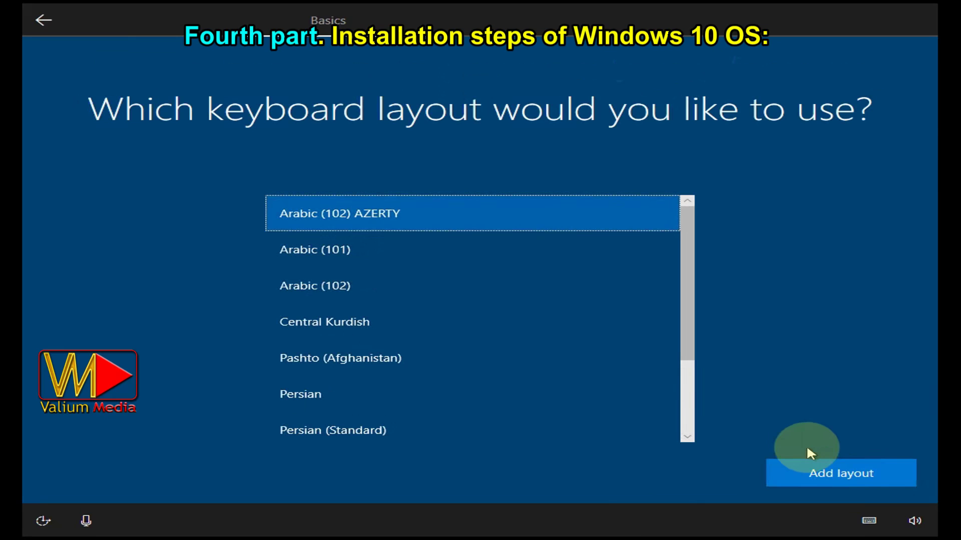
left_click(844, 472)
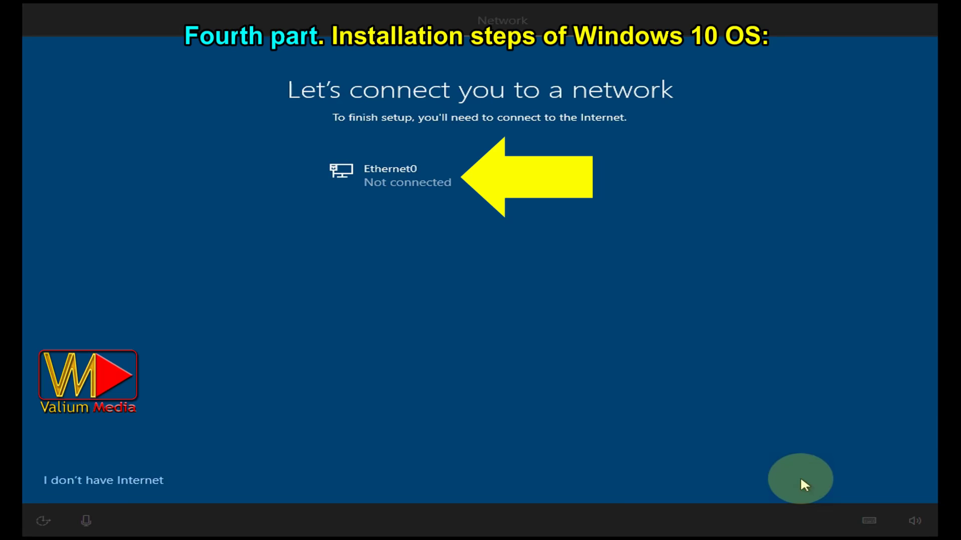
Skip the internet connection, choose limited setup, and create a local account with no password.
left_click(106, 481)
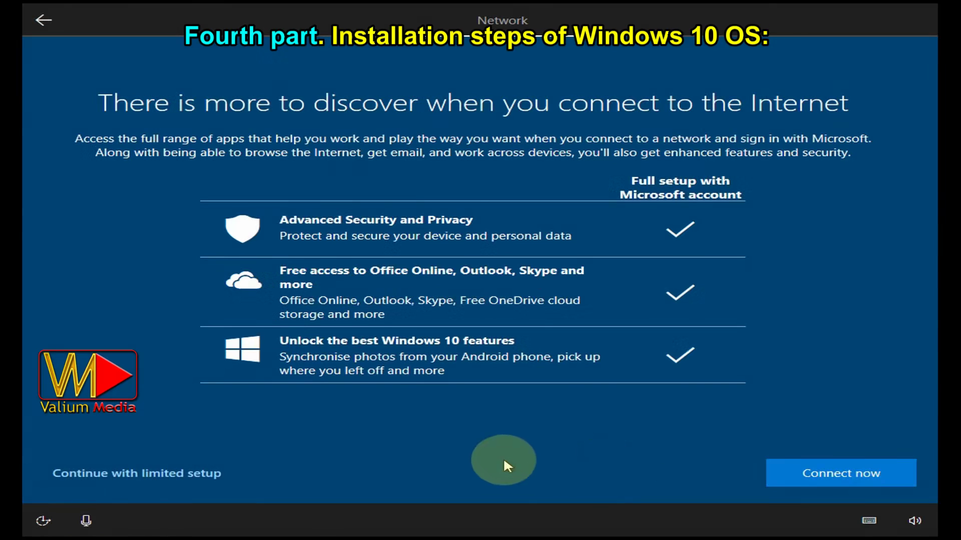
left_click(183, 474)
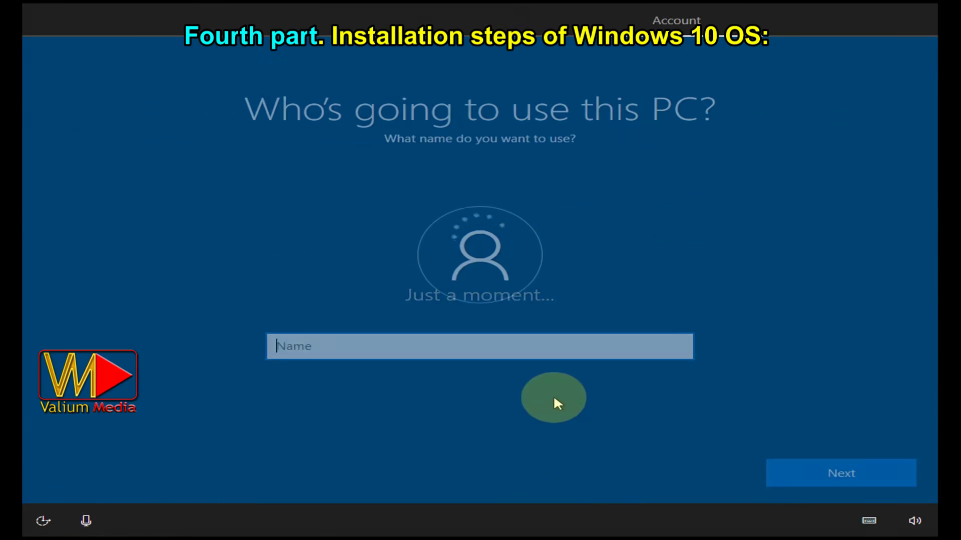
left_click(459, 350)
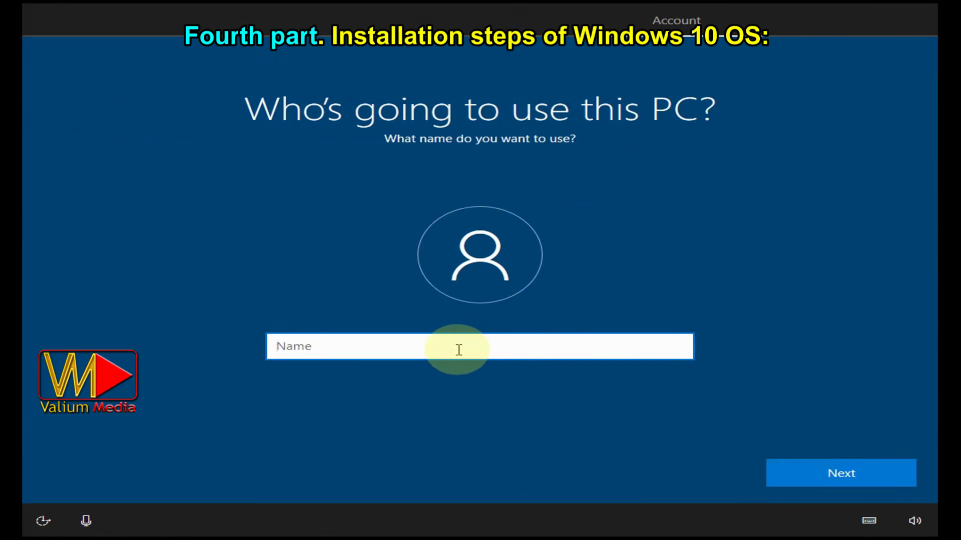
type("ValiumMediaTec")
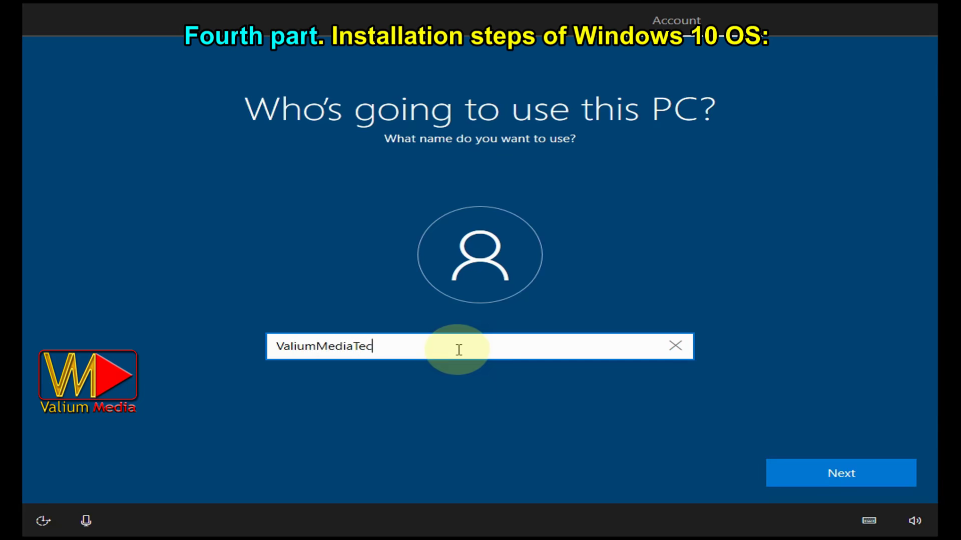
type("h")
left_click(876, 468)
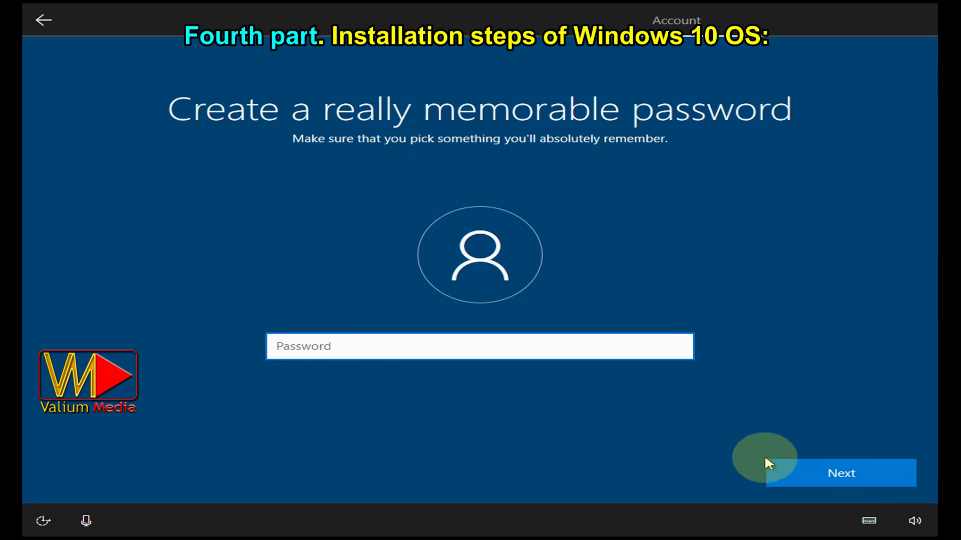
left_click(819, 471)
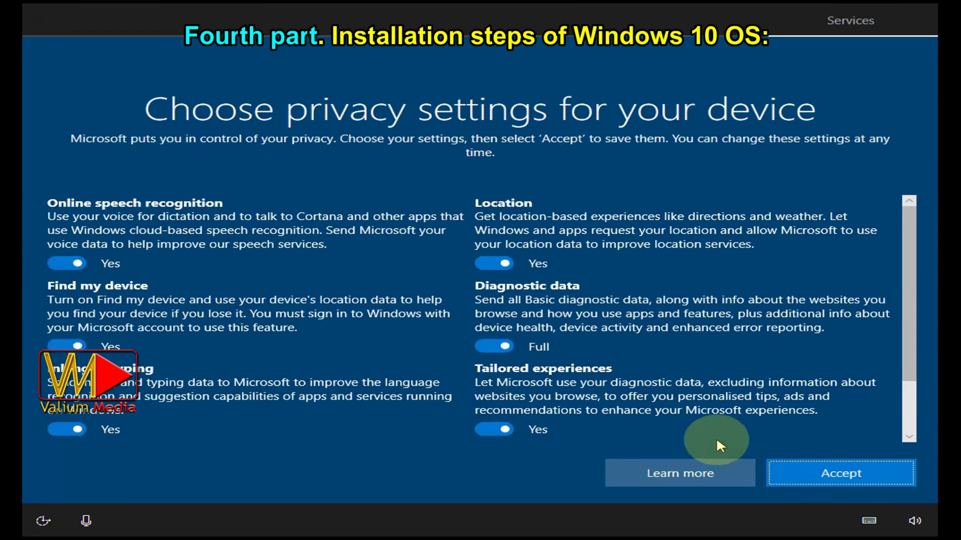
Set Location and Tailored experiences to No, decline activity history, and accept Cortana.
left_click(491, 260)
left_click(490, 431)
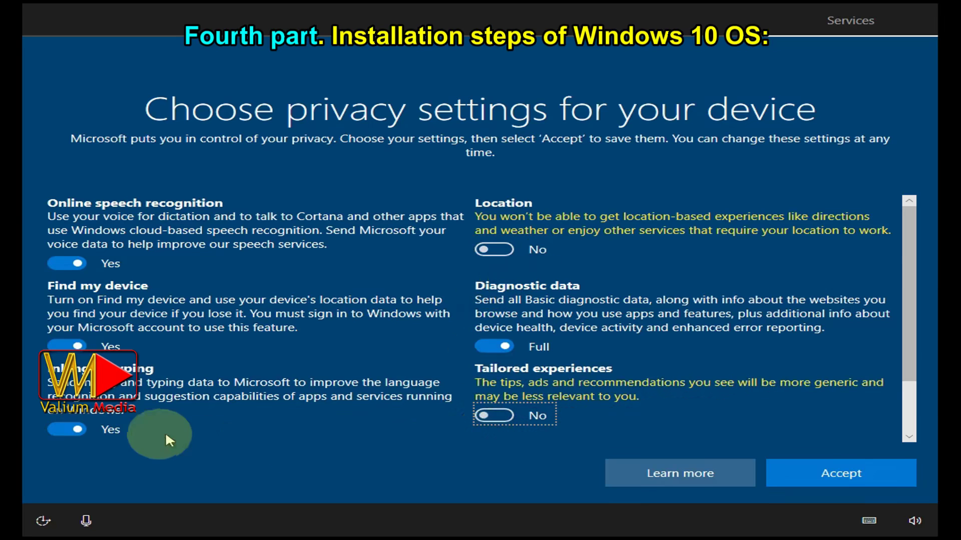
left_click(70, 415)
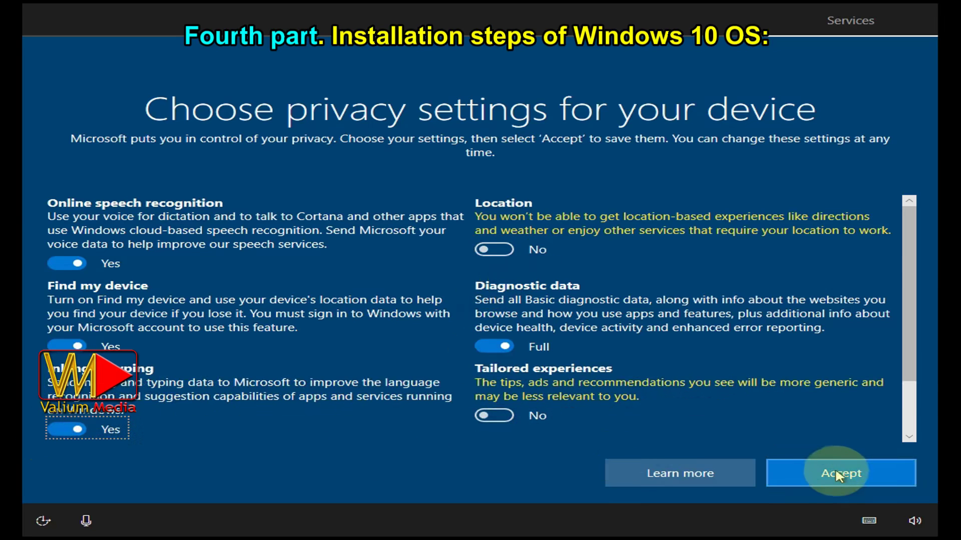
left_click(832, 472)
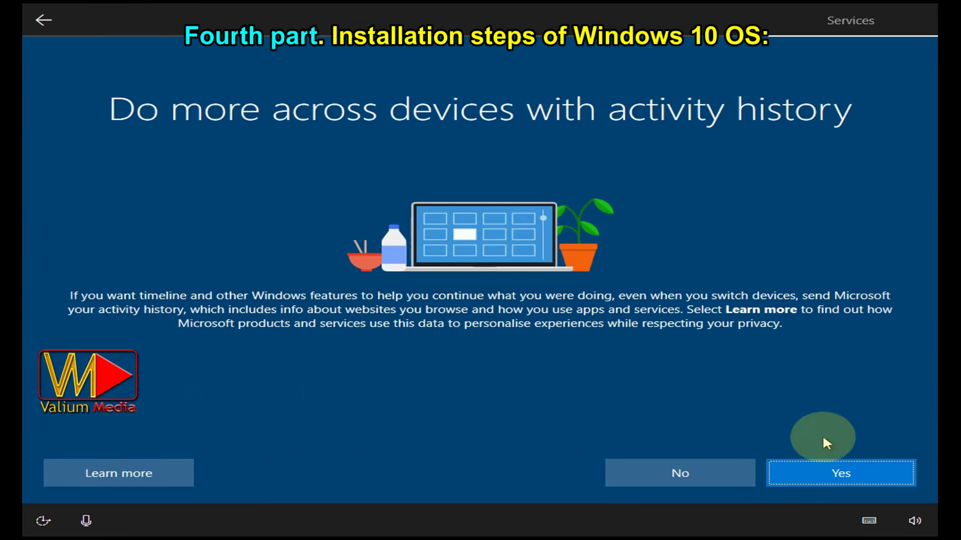
left_click(680, 479)
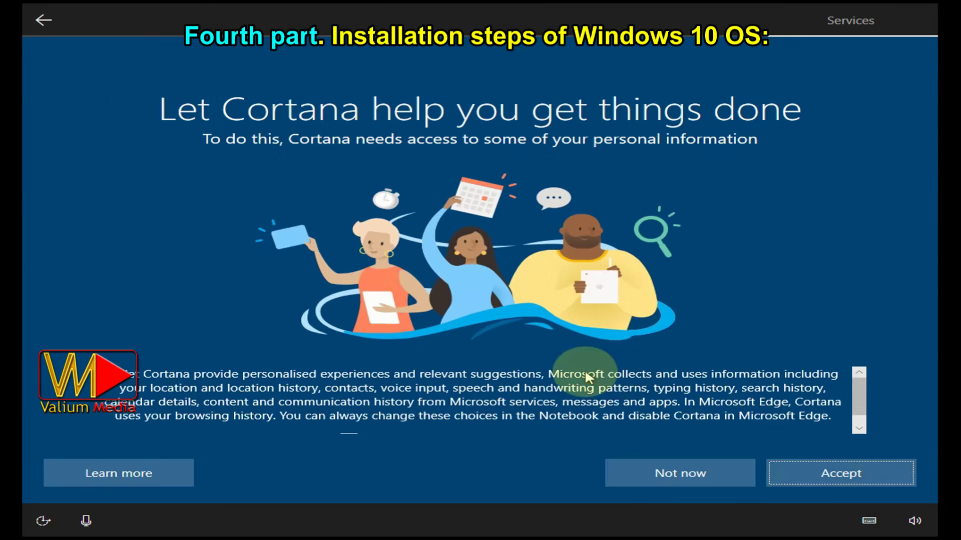
left_click(819, 476)
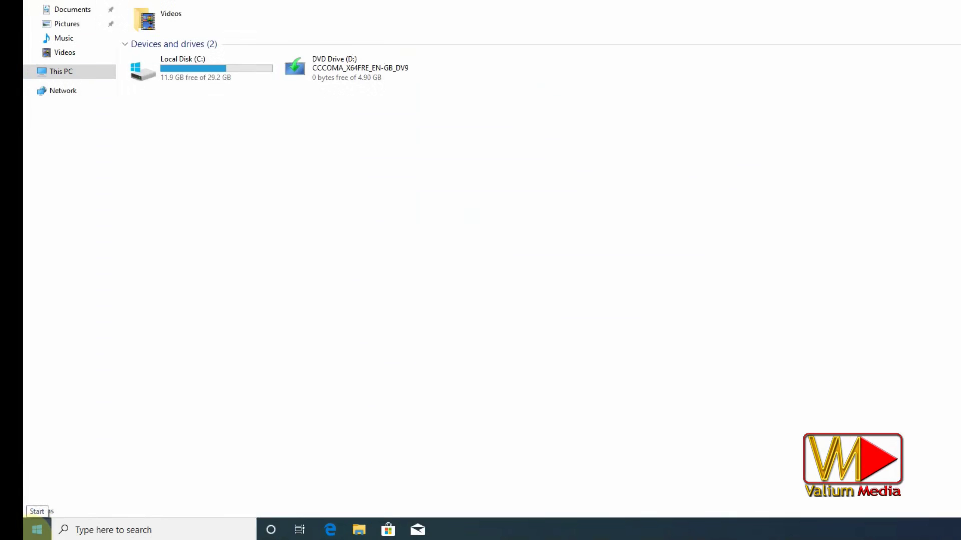
In Disk Management, add drive letter E to the 30.38 GB New Volume.
right_click(37, 530)
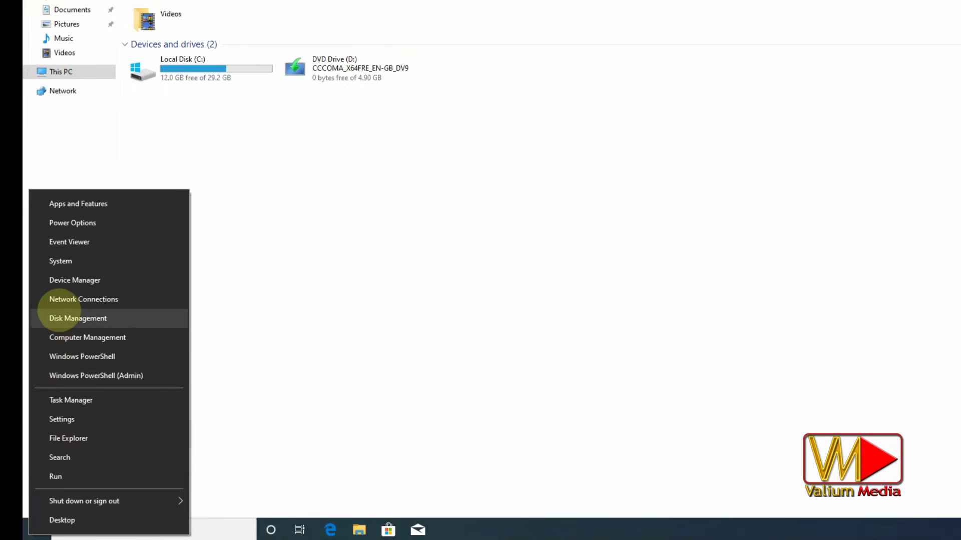
left_click(65, 318)
left_click(537, 128)
right_click(538, 128)
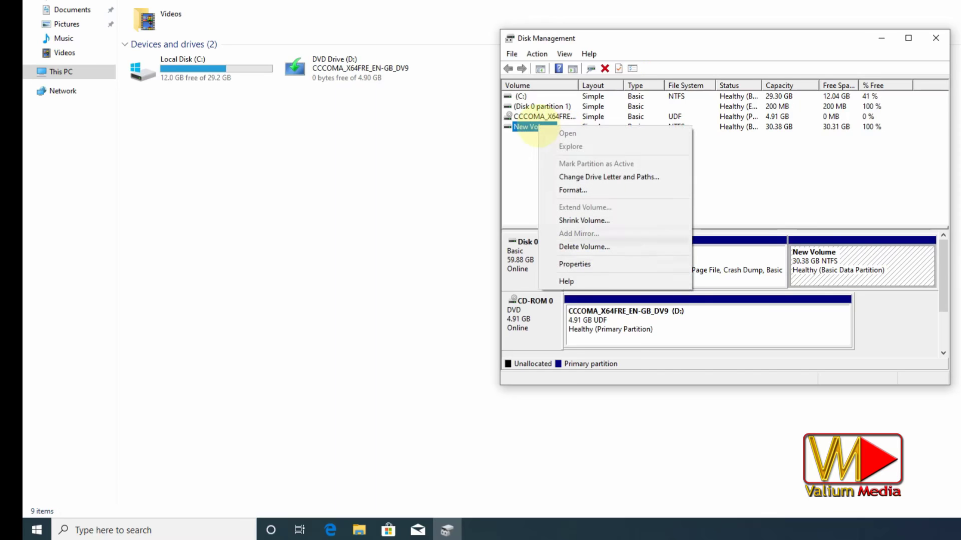
left_click(581, 177)
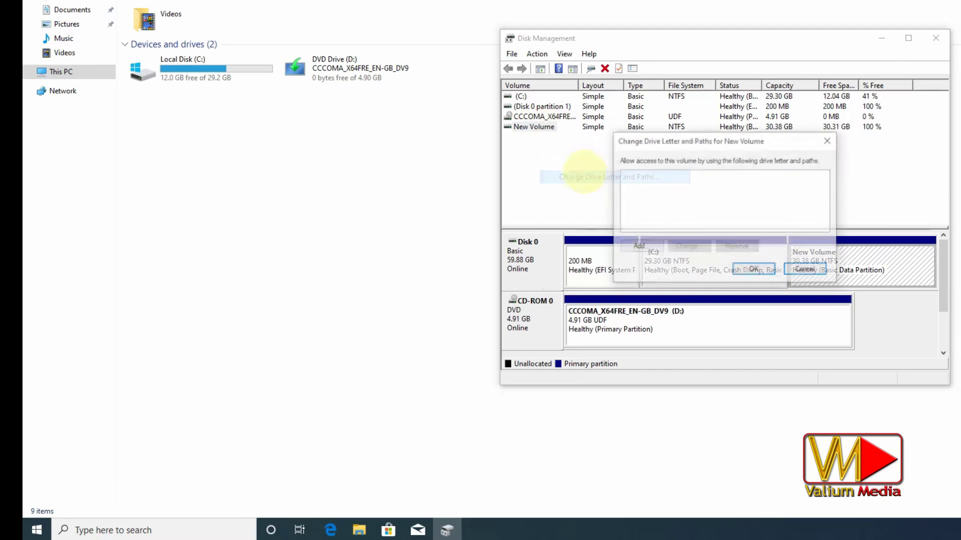
left_click(642, 247)
left_click(825, 195)
left_click(813, 204)
left_click(760, 249)
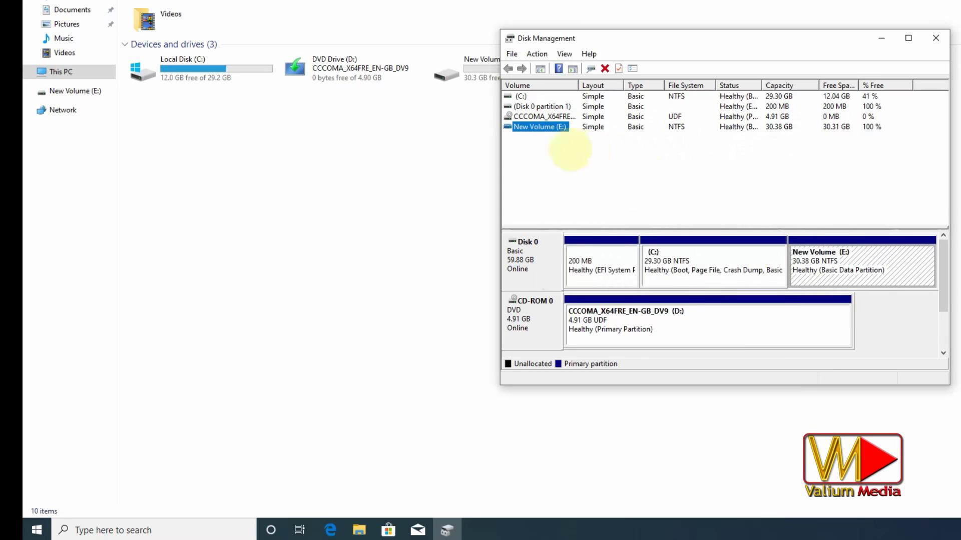